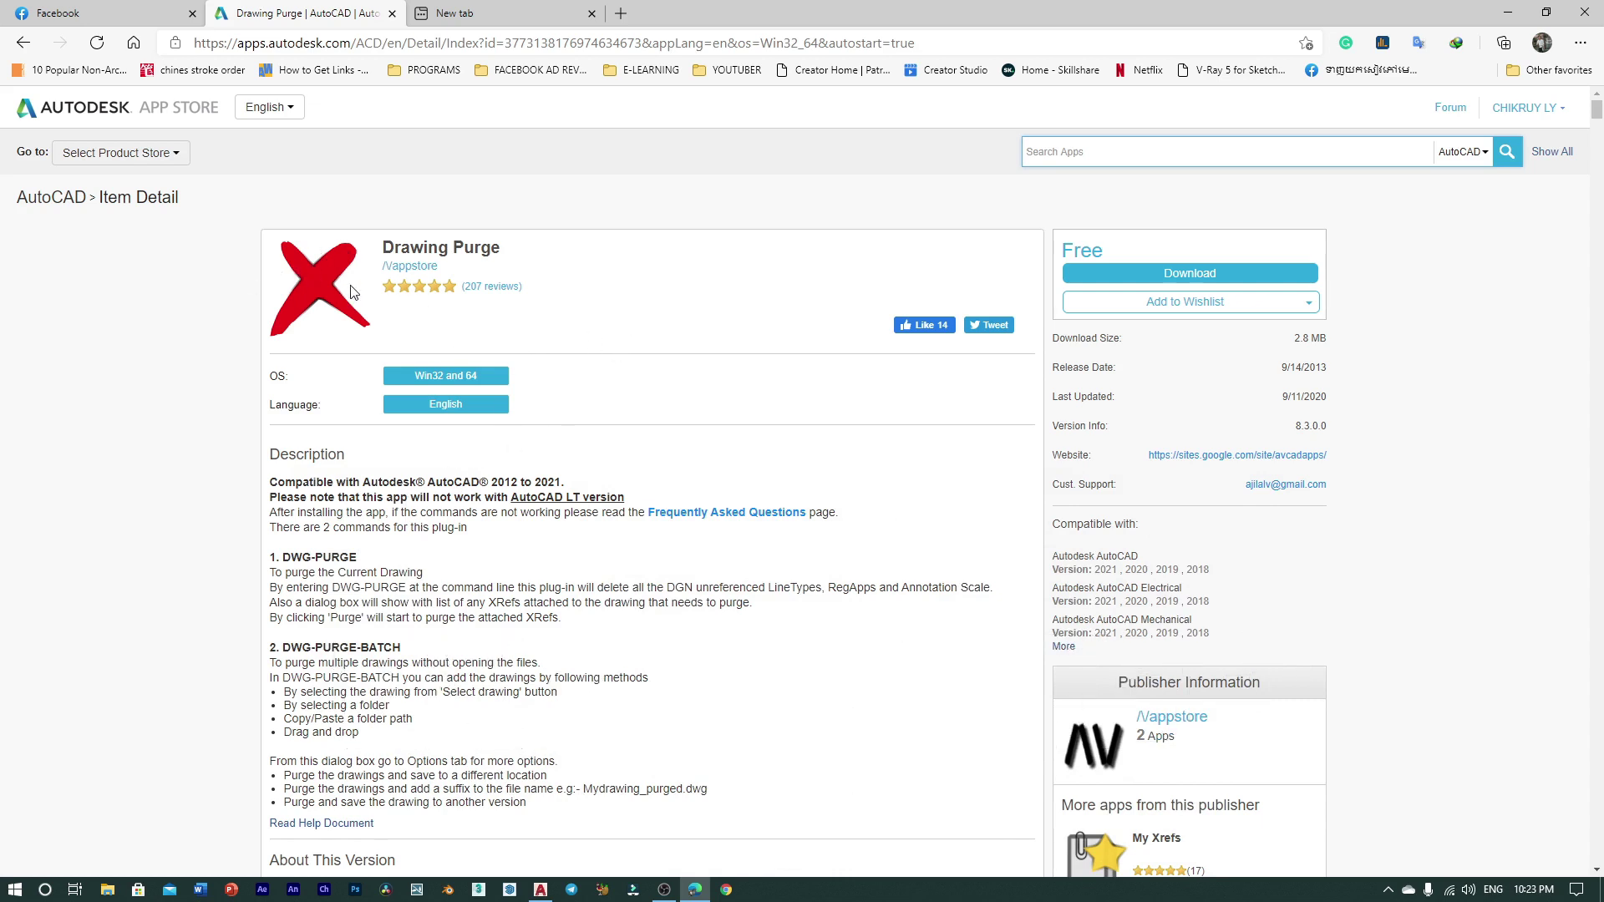
# Step: Search Google for 'dwg purge' in a new Chrome tab
pyautogui.moveTo(512, 251); pyautogui.dragTo(387, 254)
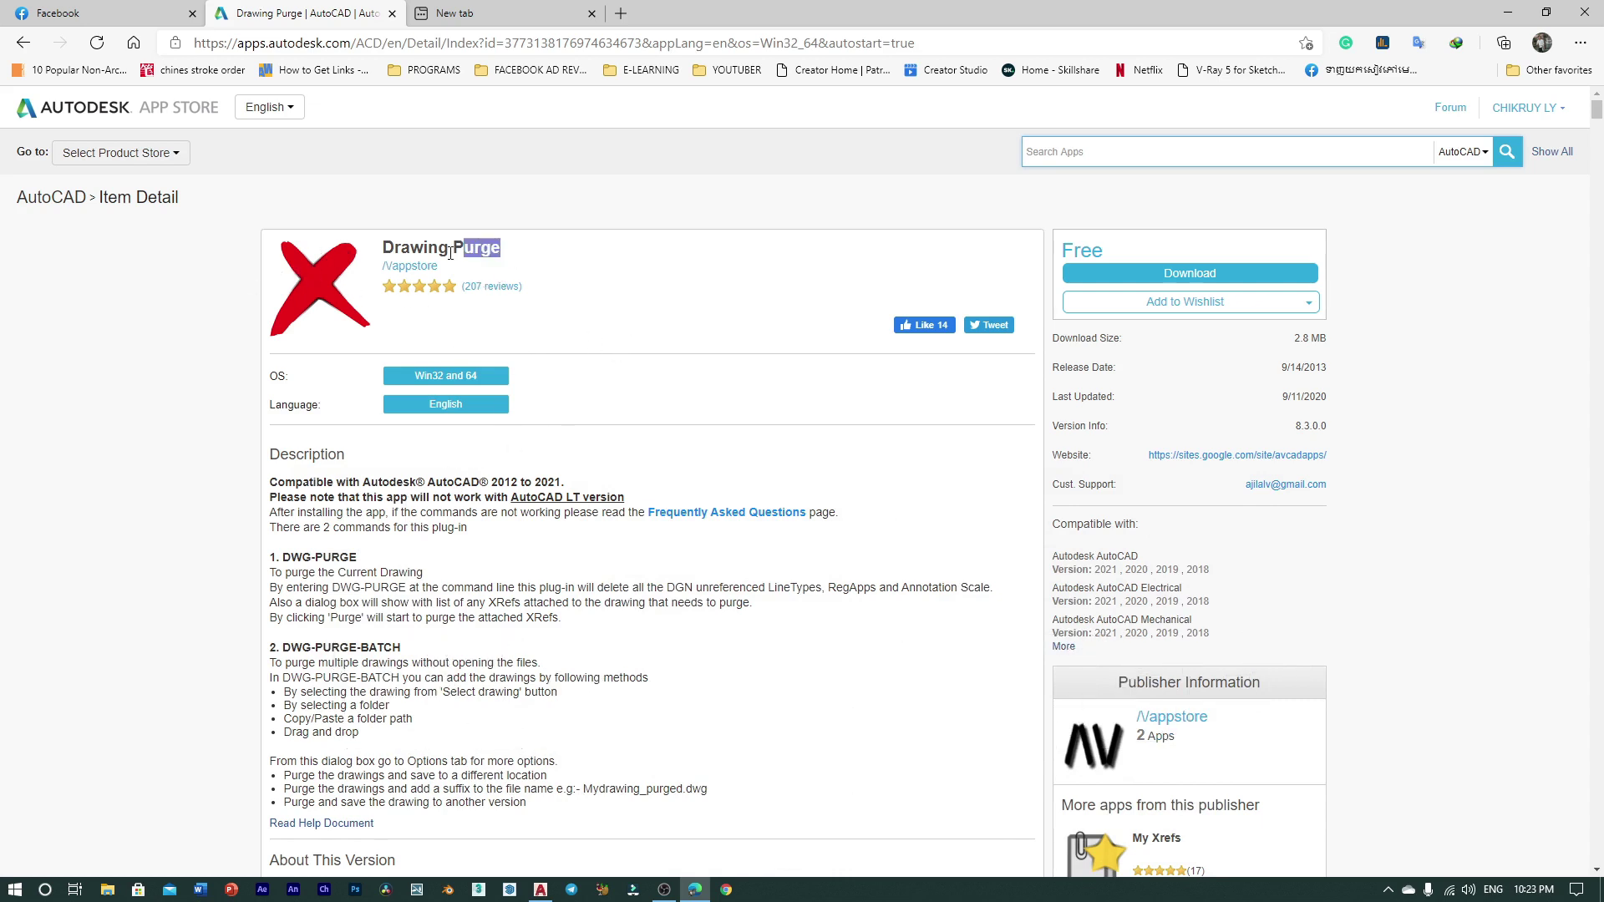
pyautogui.click(537, 281)
pyautogui.click(522, 18)
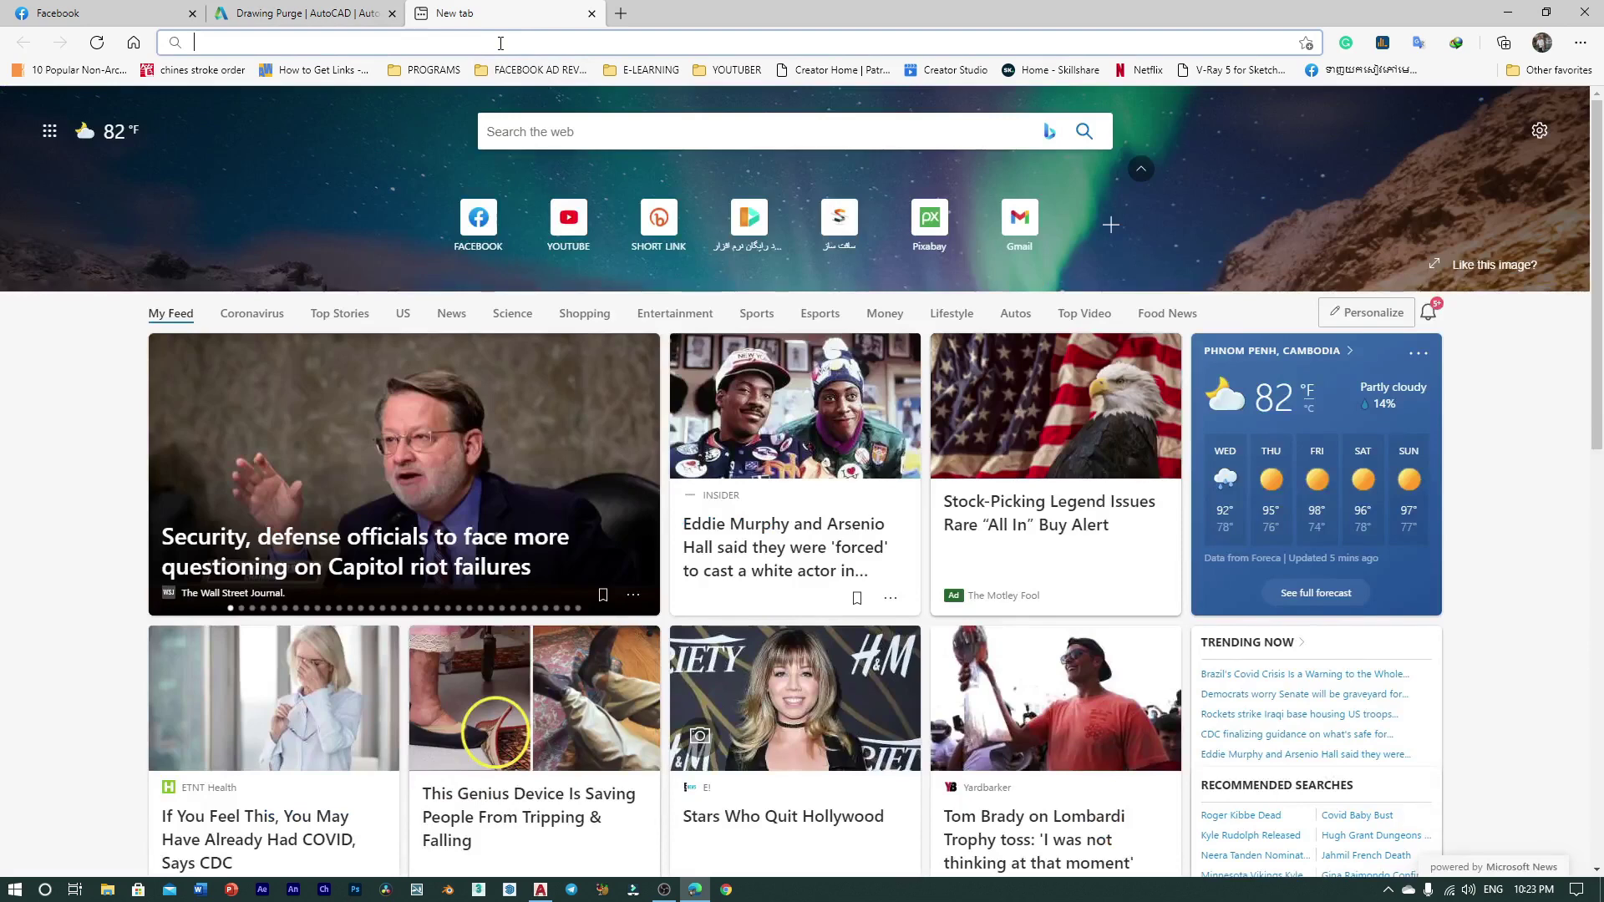
pyautogui.write('DW')
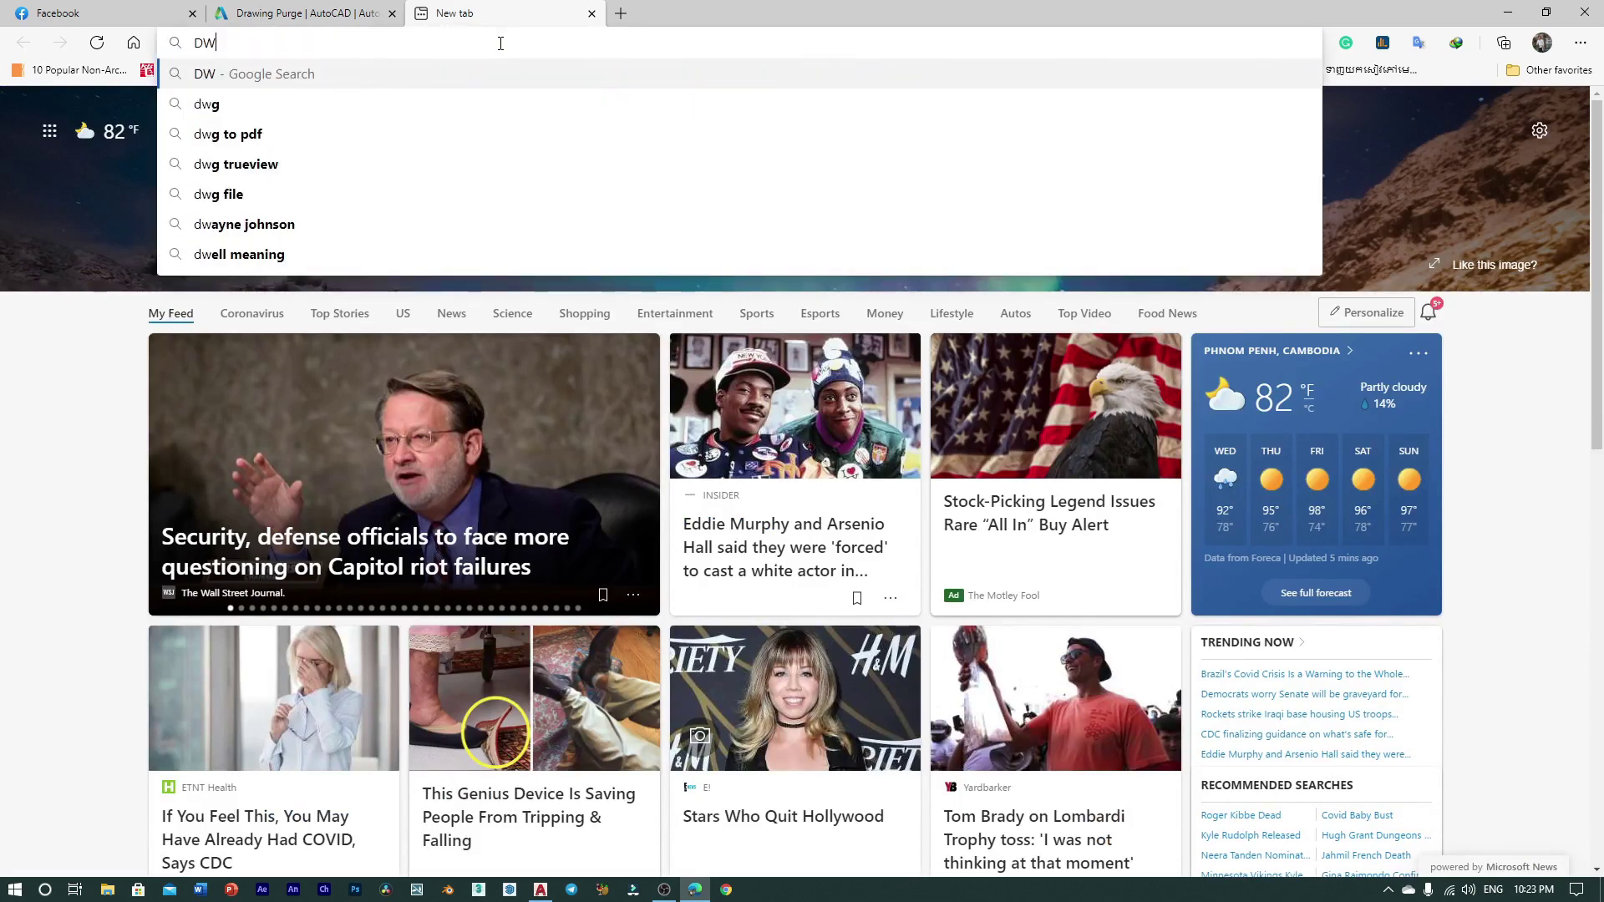
pyautogui.write('G P')
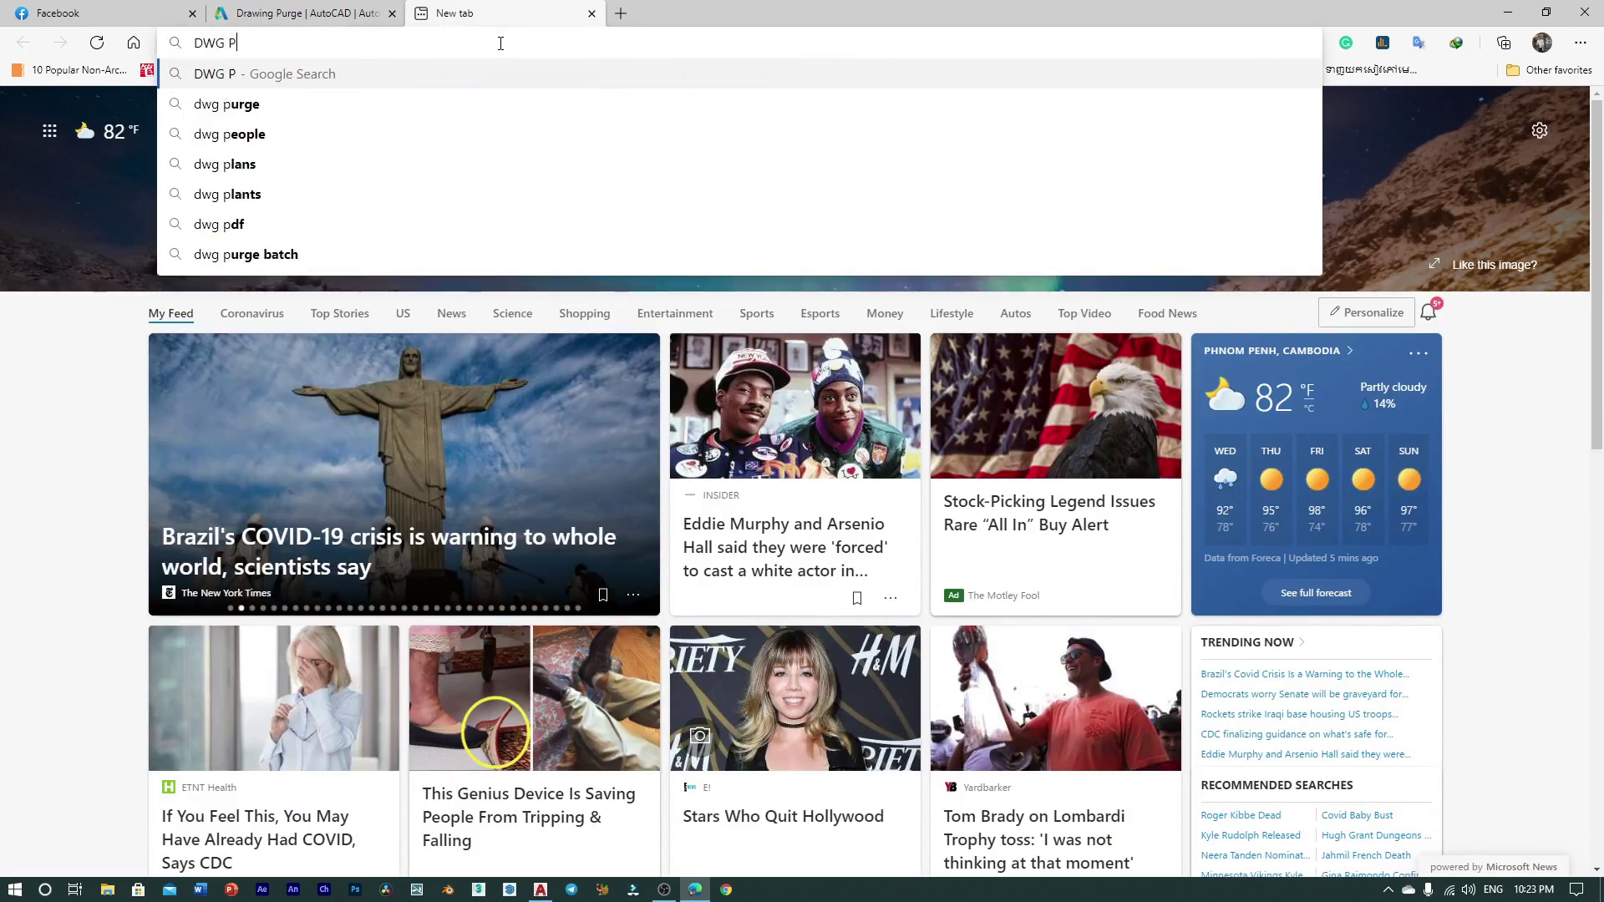
pyautogui.press('Down')
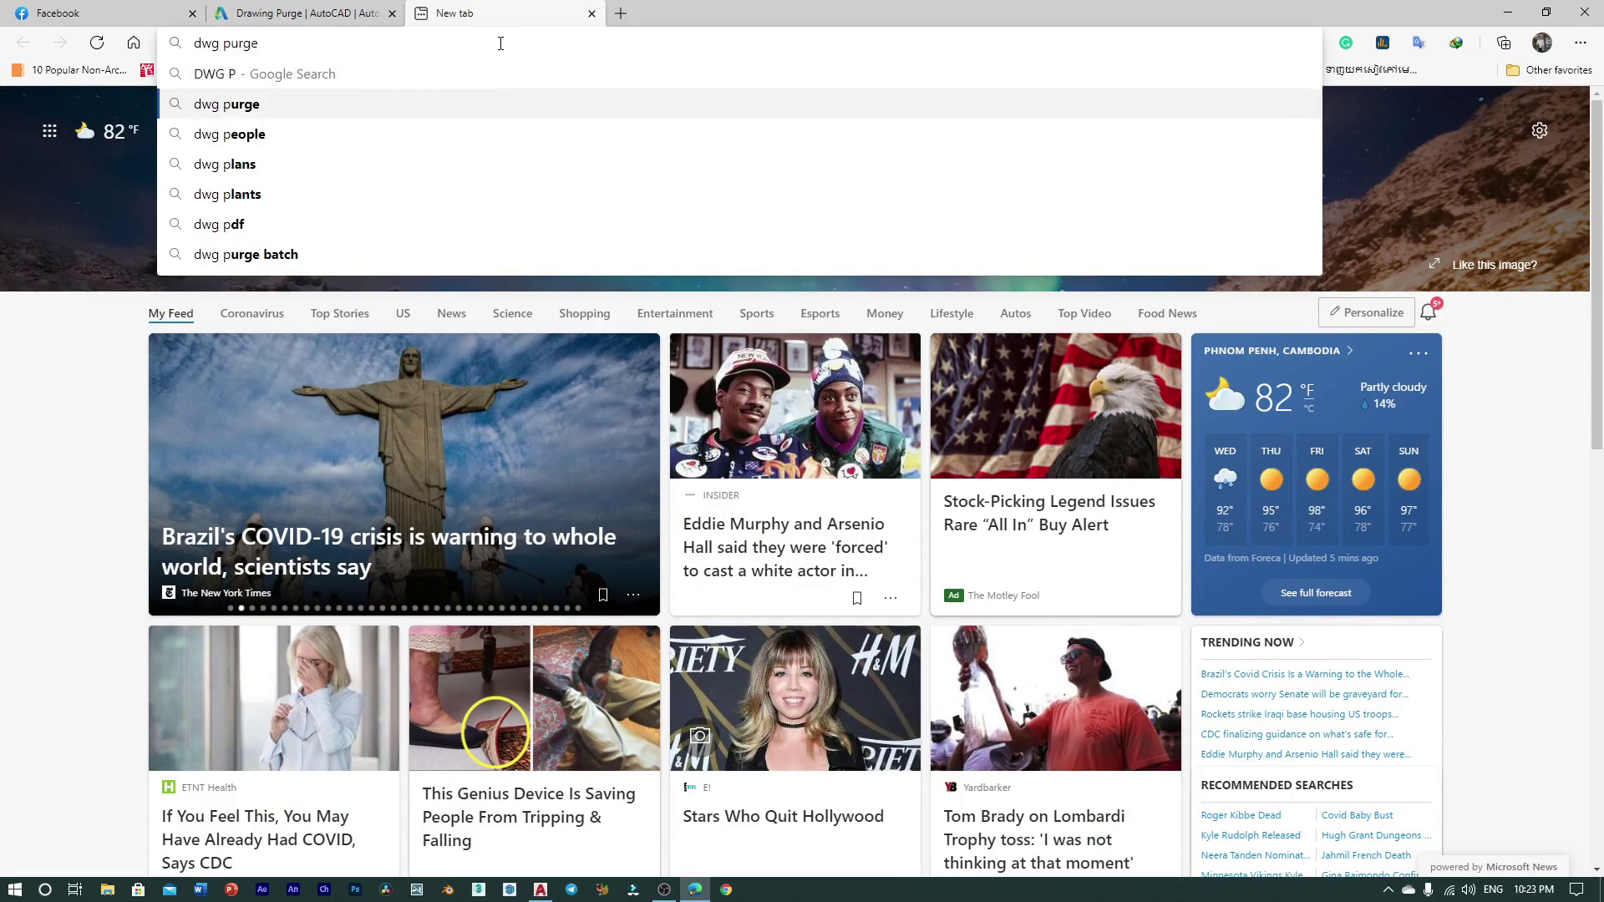
pyautogui.press('Return')
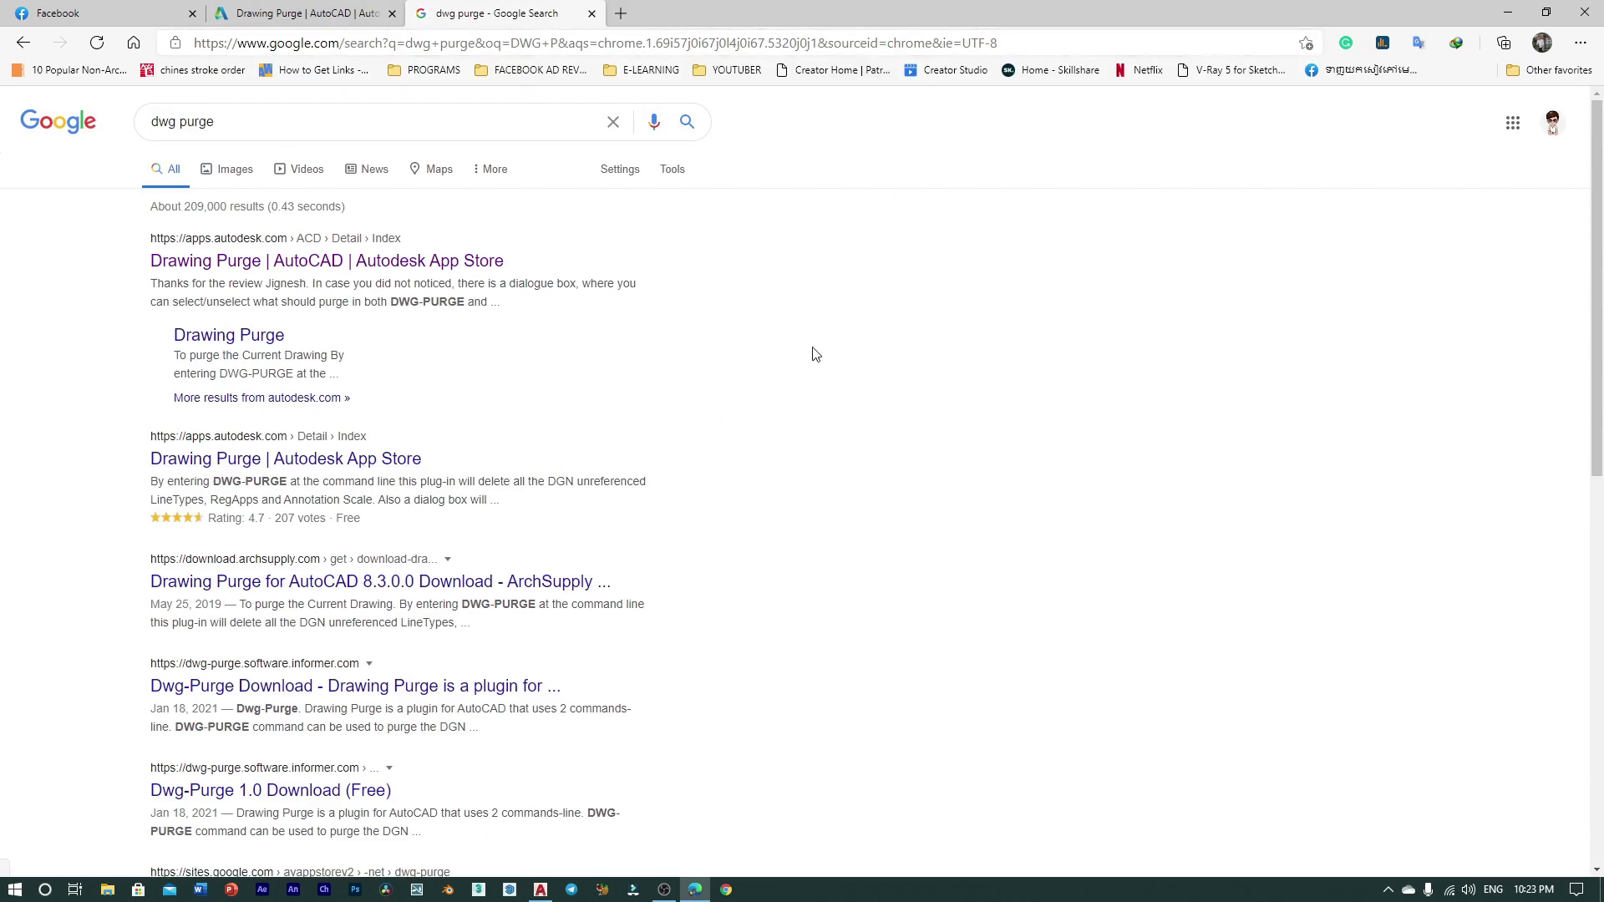
# Step: Open the 'Drawing Purge | Autodesk App Store' result and start the plug-in download
pyautogui.click(406, 472)
pyautogui.scroll(-5, 695, 448)
pyautogui.scroll(5, 695, 448)
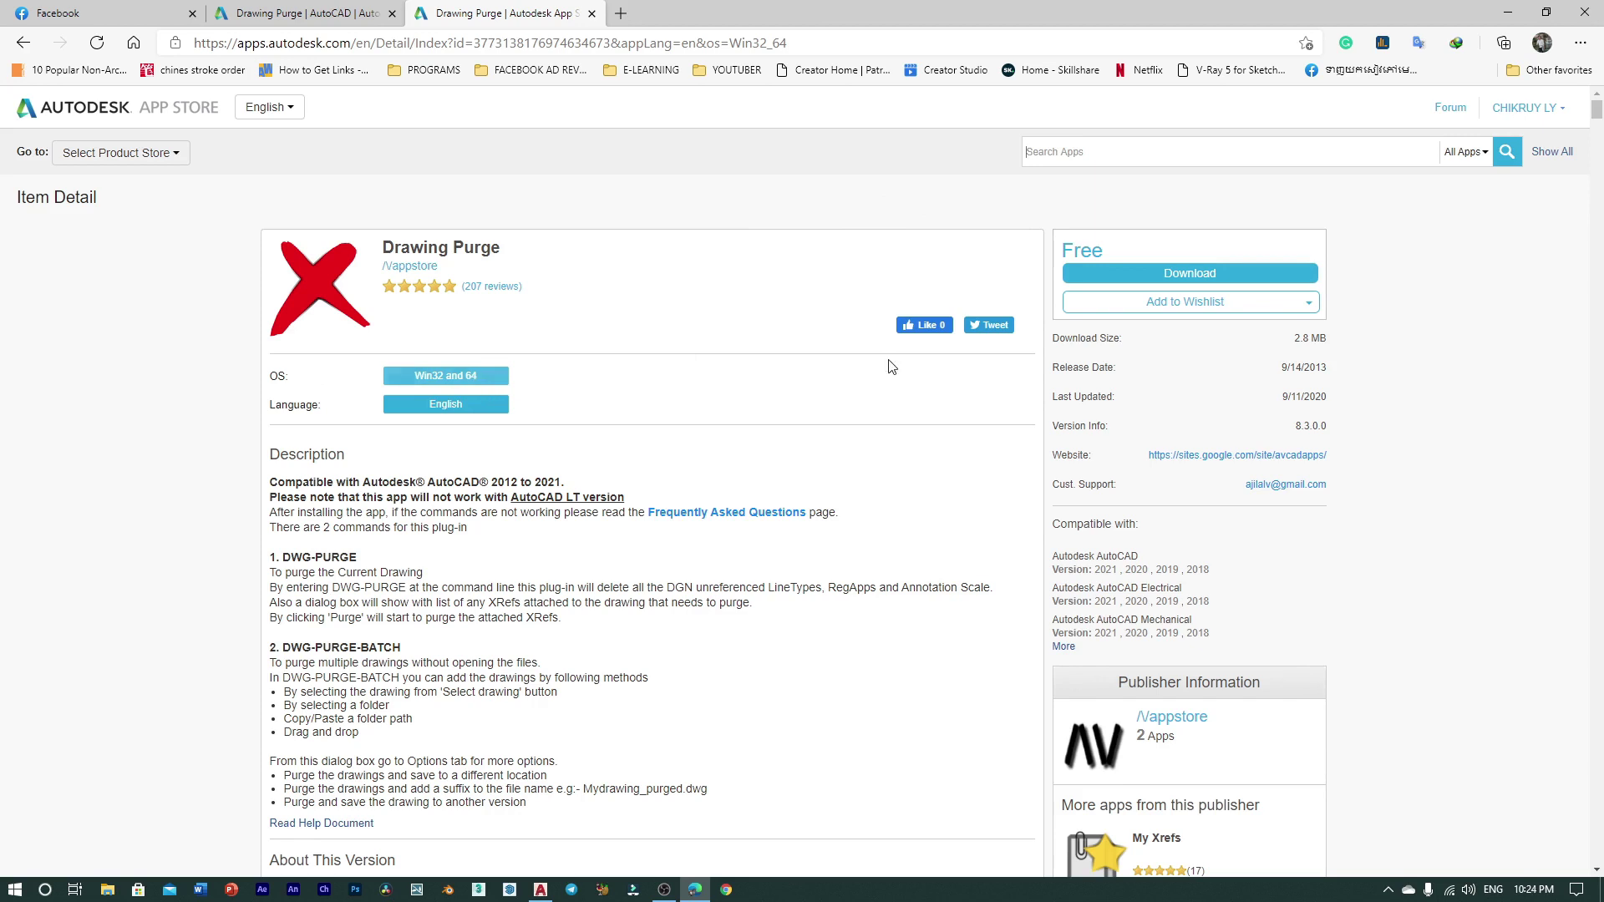
pyautogui.click(1203, 275)
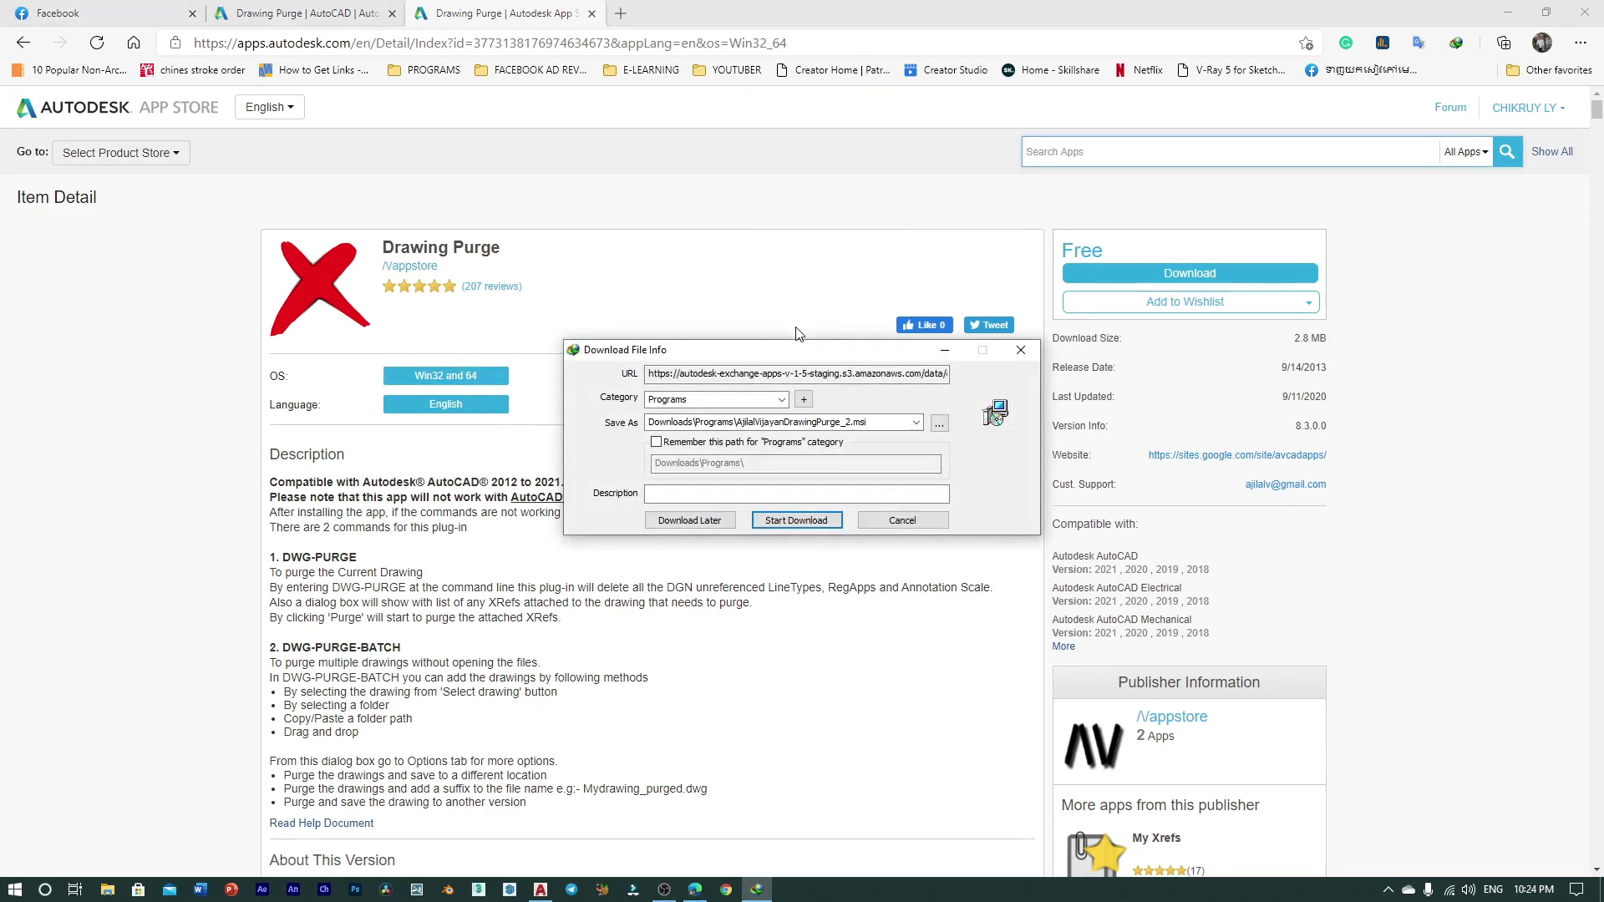
# Step: Download the 2.76 MB DrawingPurge_2.msi installer with Internet Download Manager and open it
pyautogui.moveTo(797, 349); pyautogui.dragTo(636, 358)
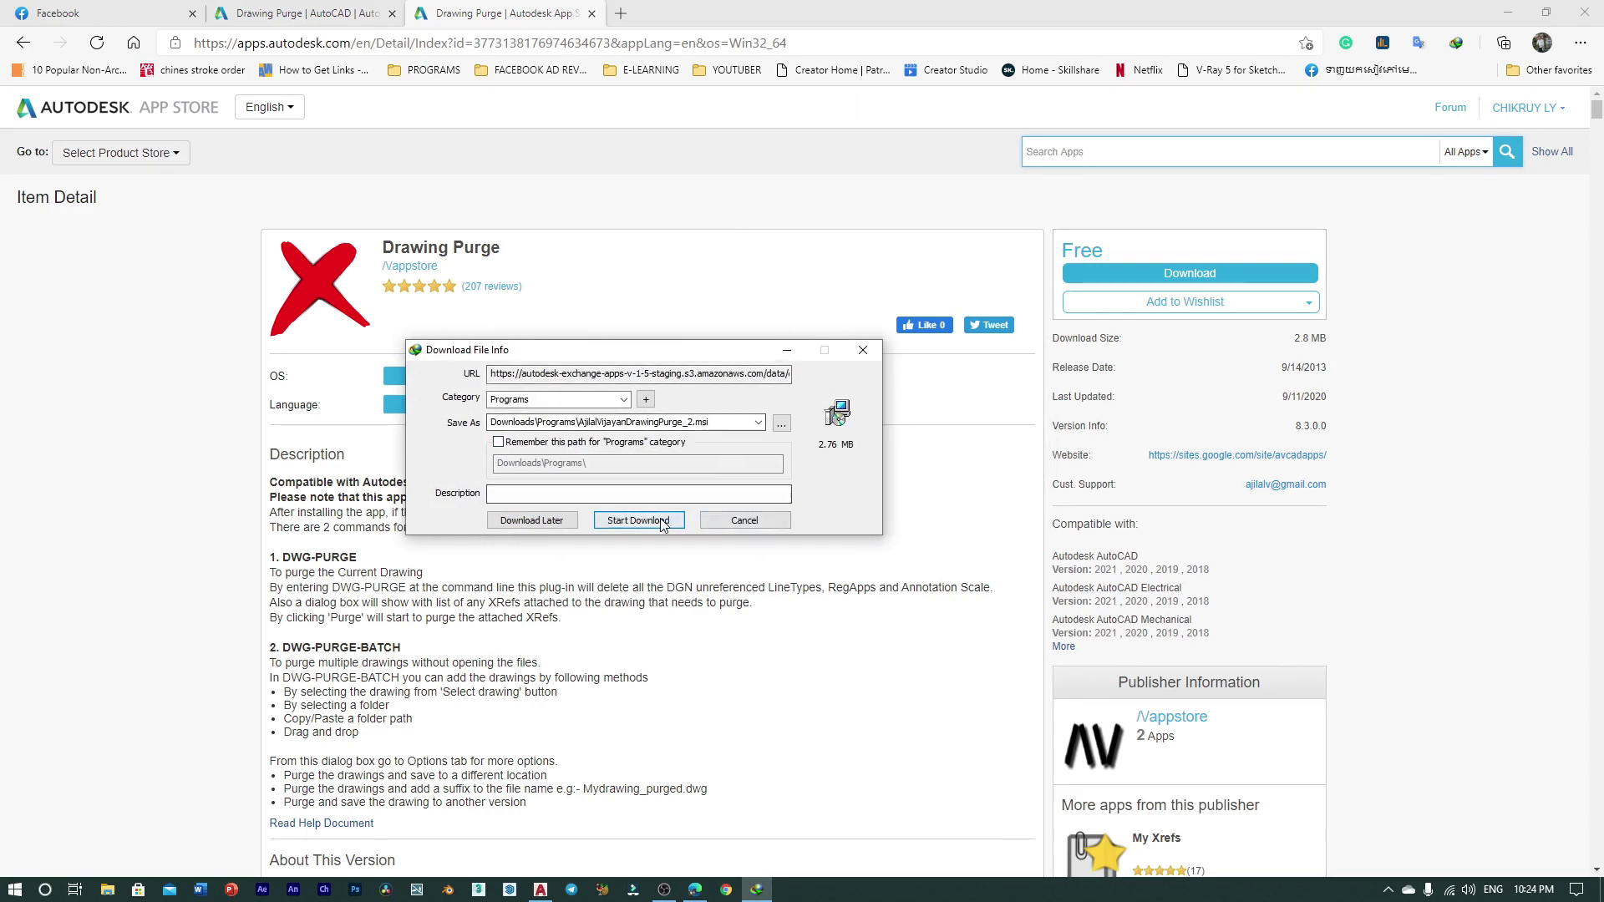
pyautogui.click(638, 519)
pyautogui.moveTo(821, 275); pyautogui.dragTo(743, 289)
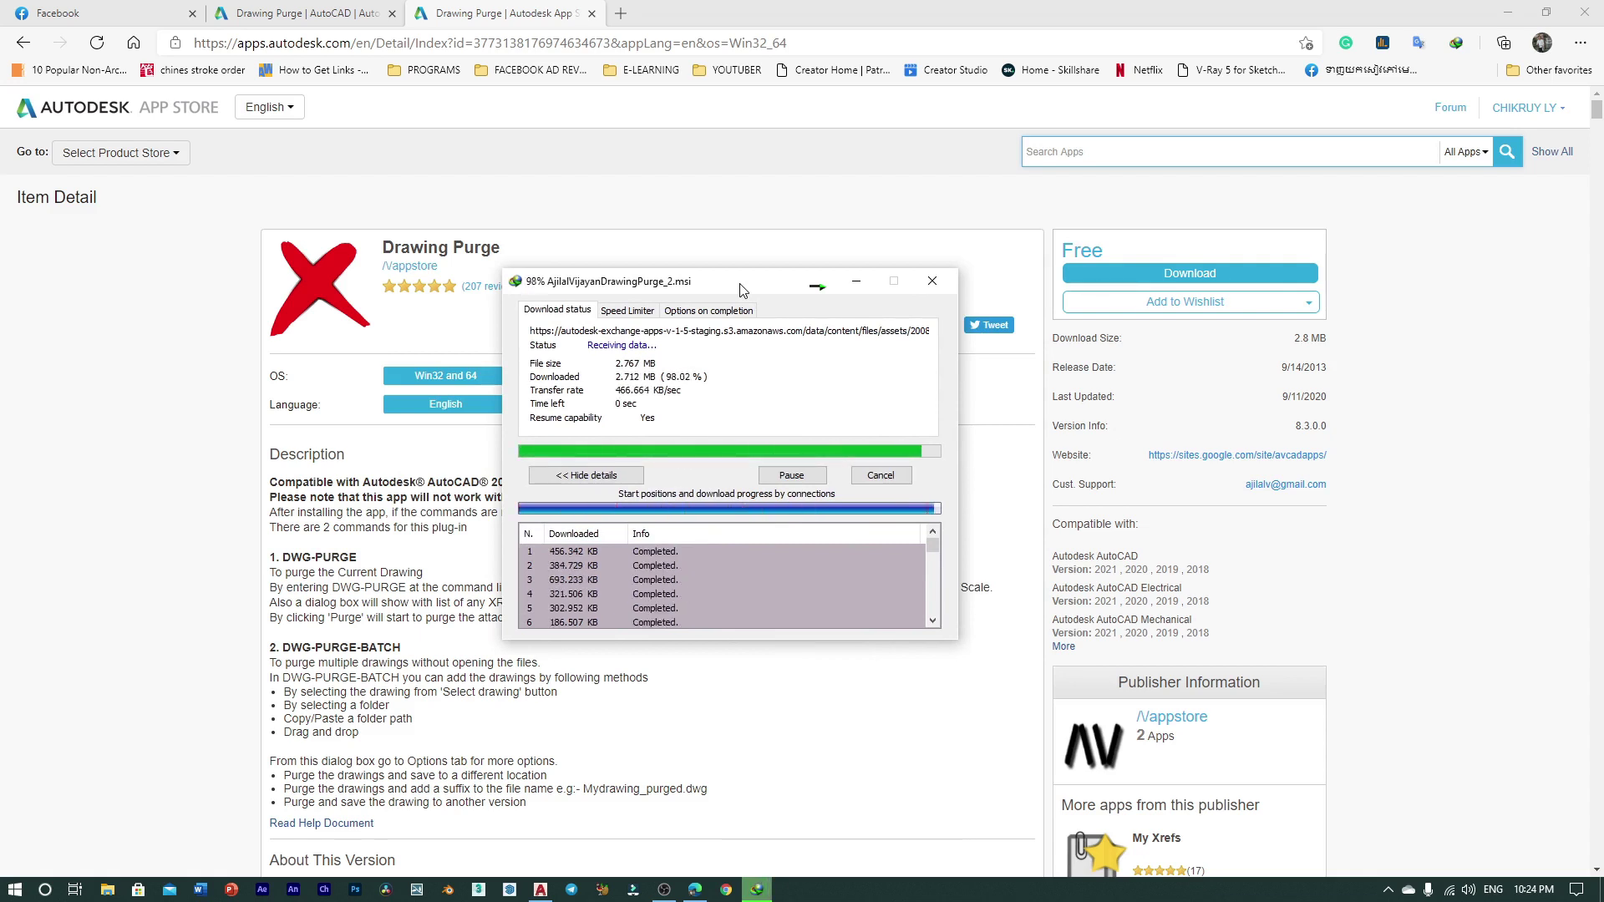
pyautogui.moveTo(752, 349); pyautogui.dragTo(738, 331)
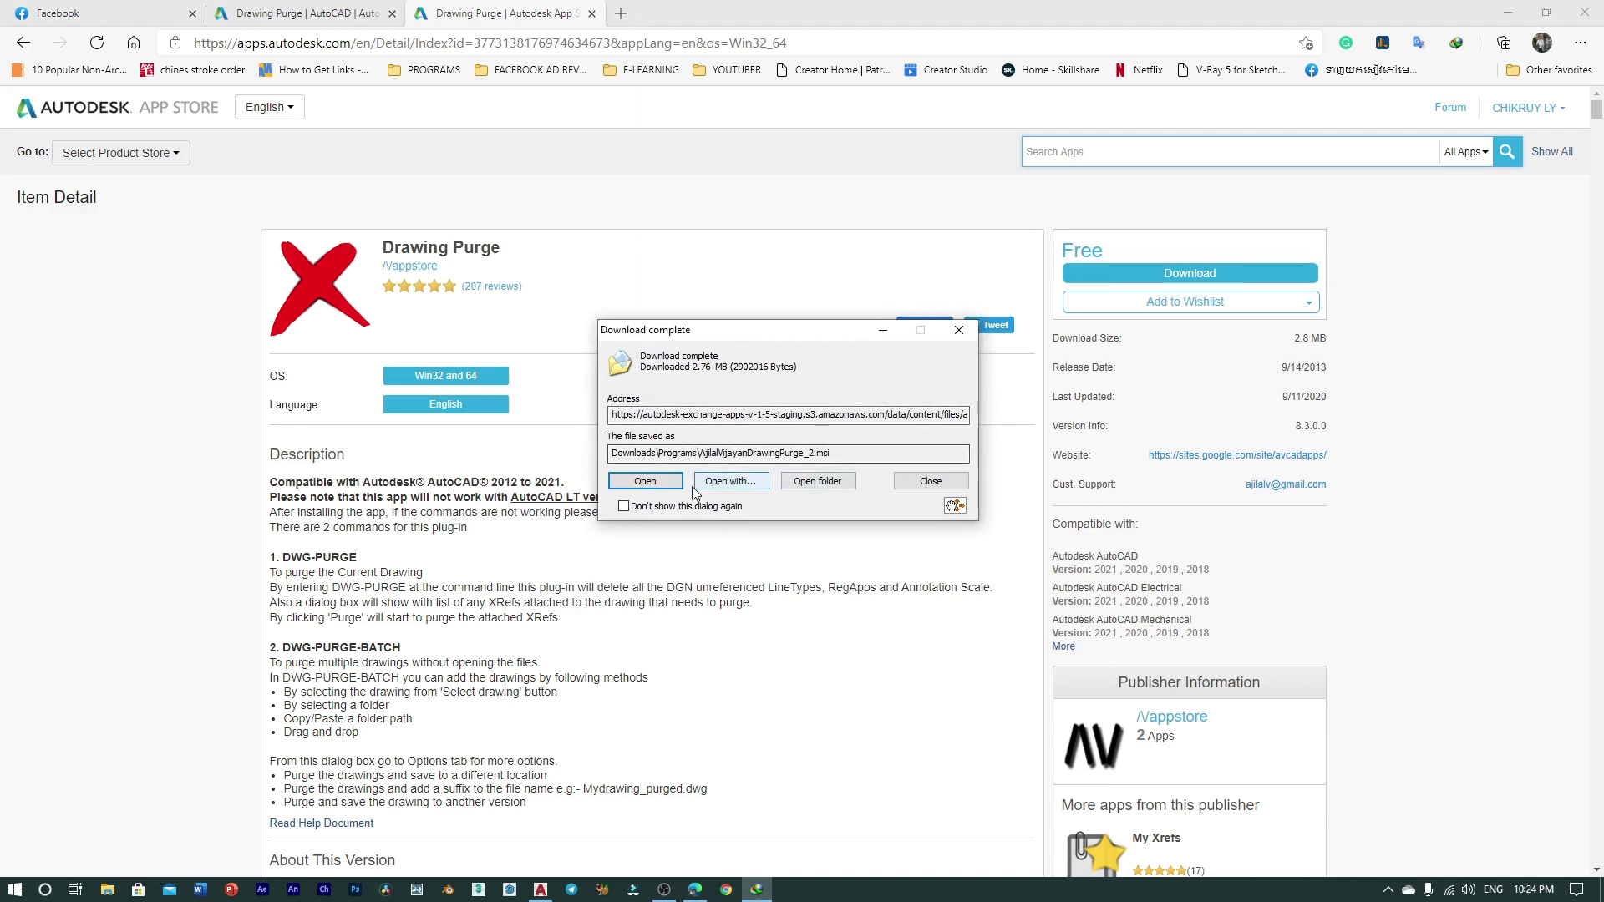
pyautogui.click(667, 492)
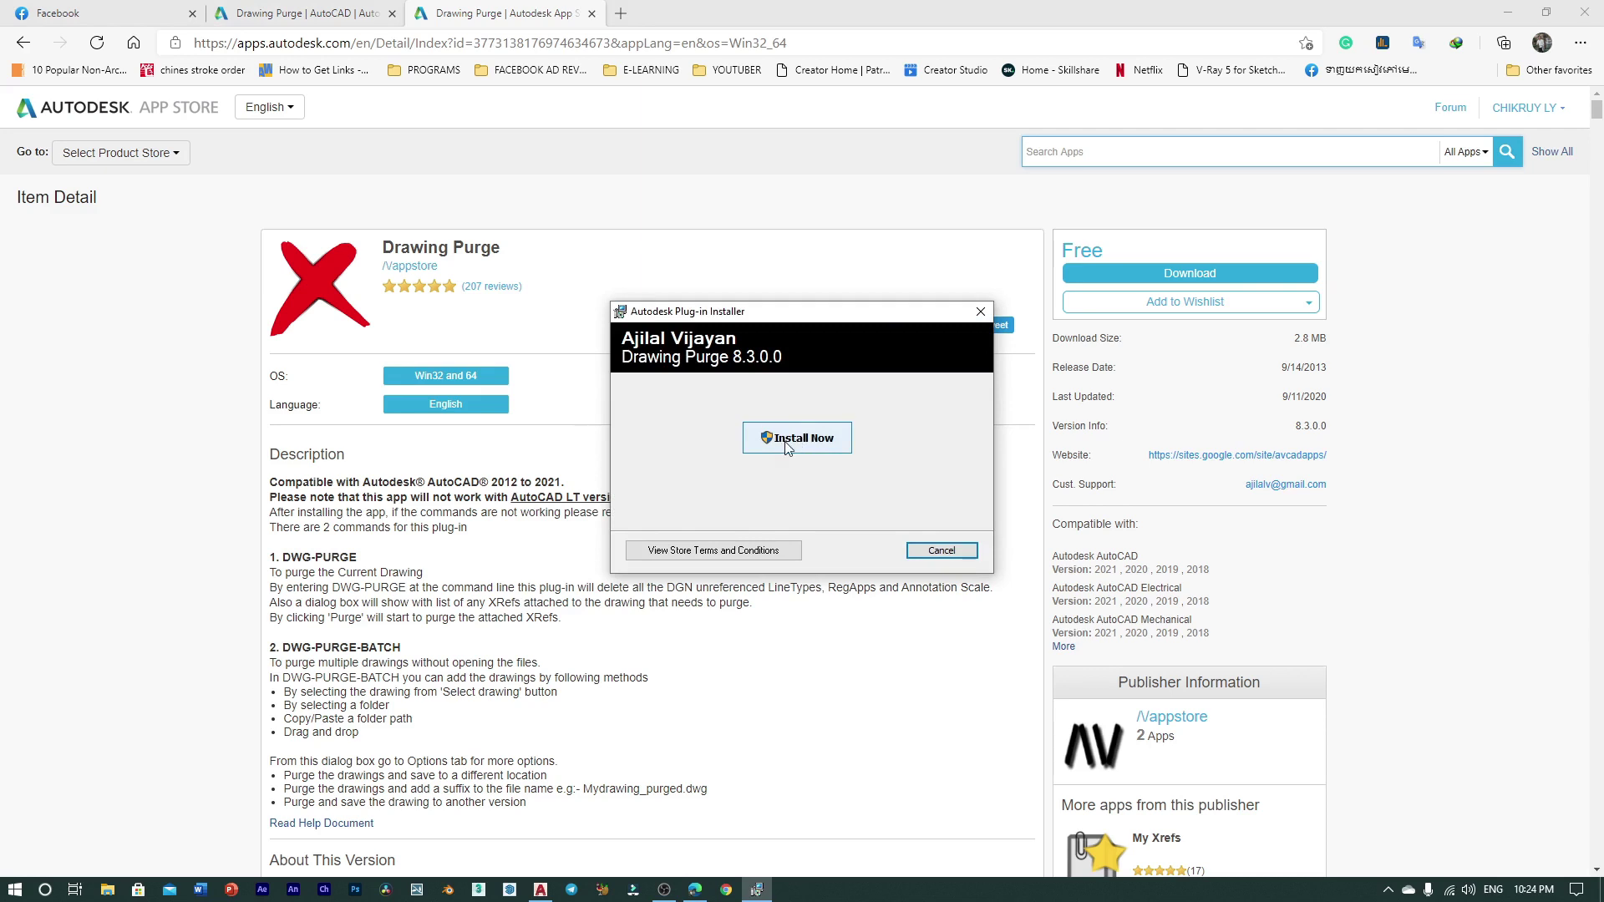
# Step: Install Drawing Purge 8.3.0.0, then close the installer once it reports success
pyautogui.click(786, 446)
pyautogui.moveTo(776, 323); pyautogui.dragTo(665, 325)
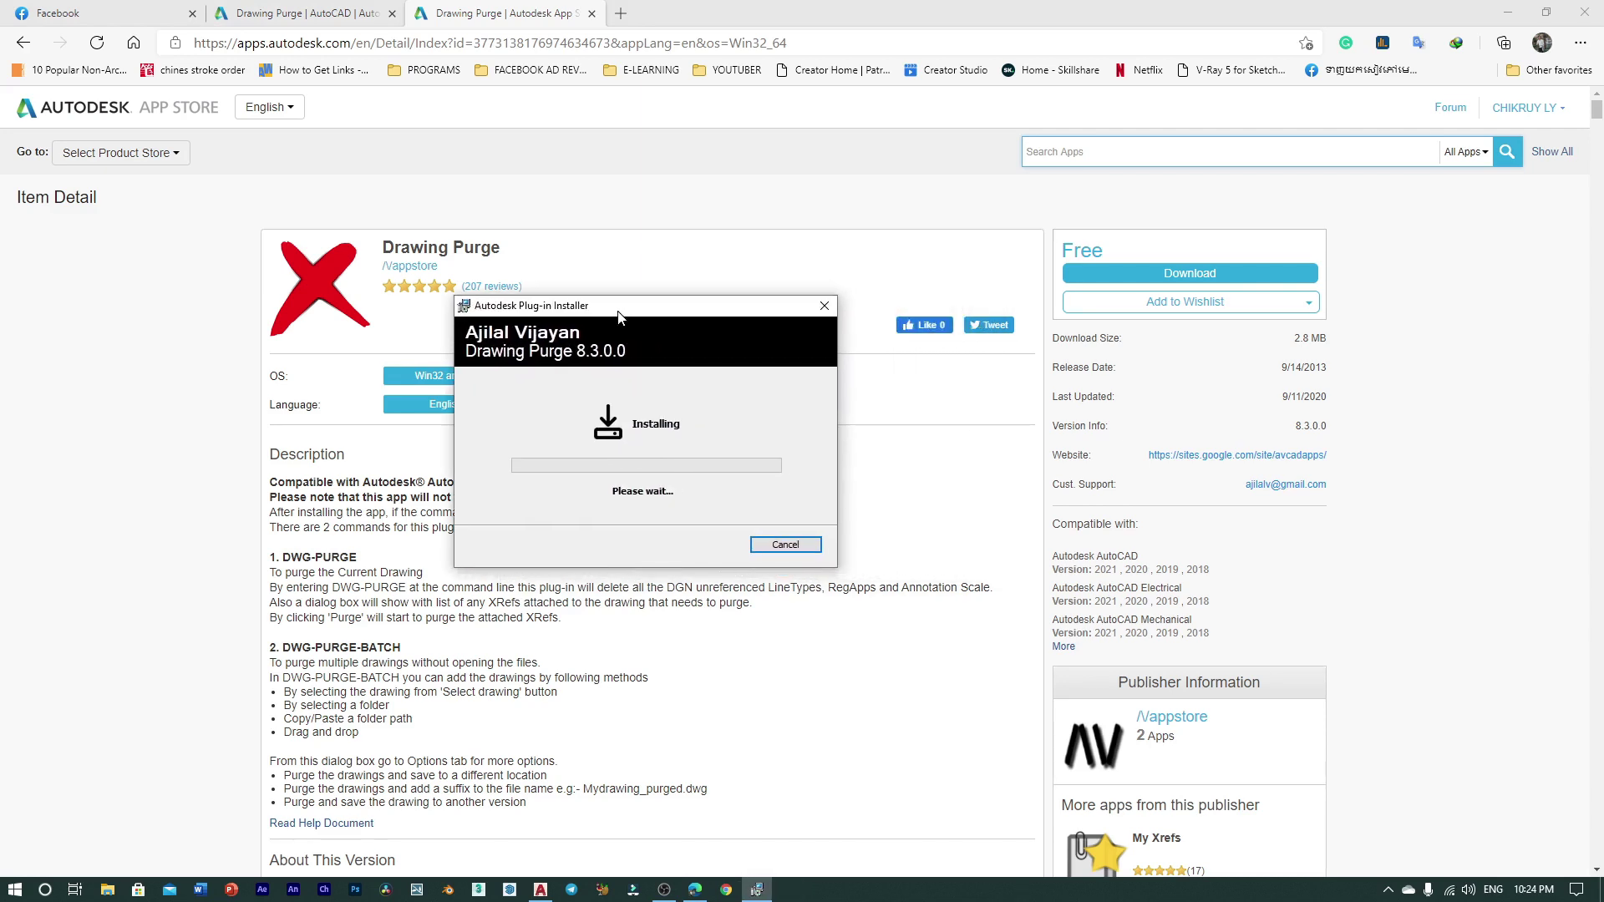
pyautogui.moveTo(663, 324); pyautogui.dragTo(698, 305)
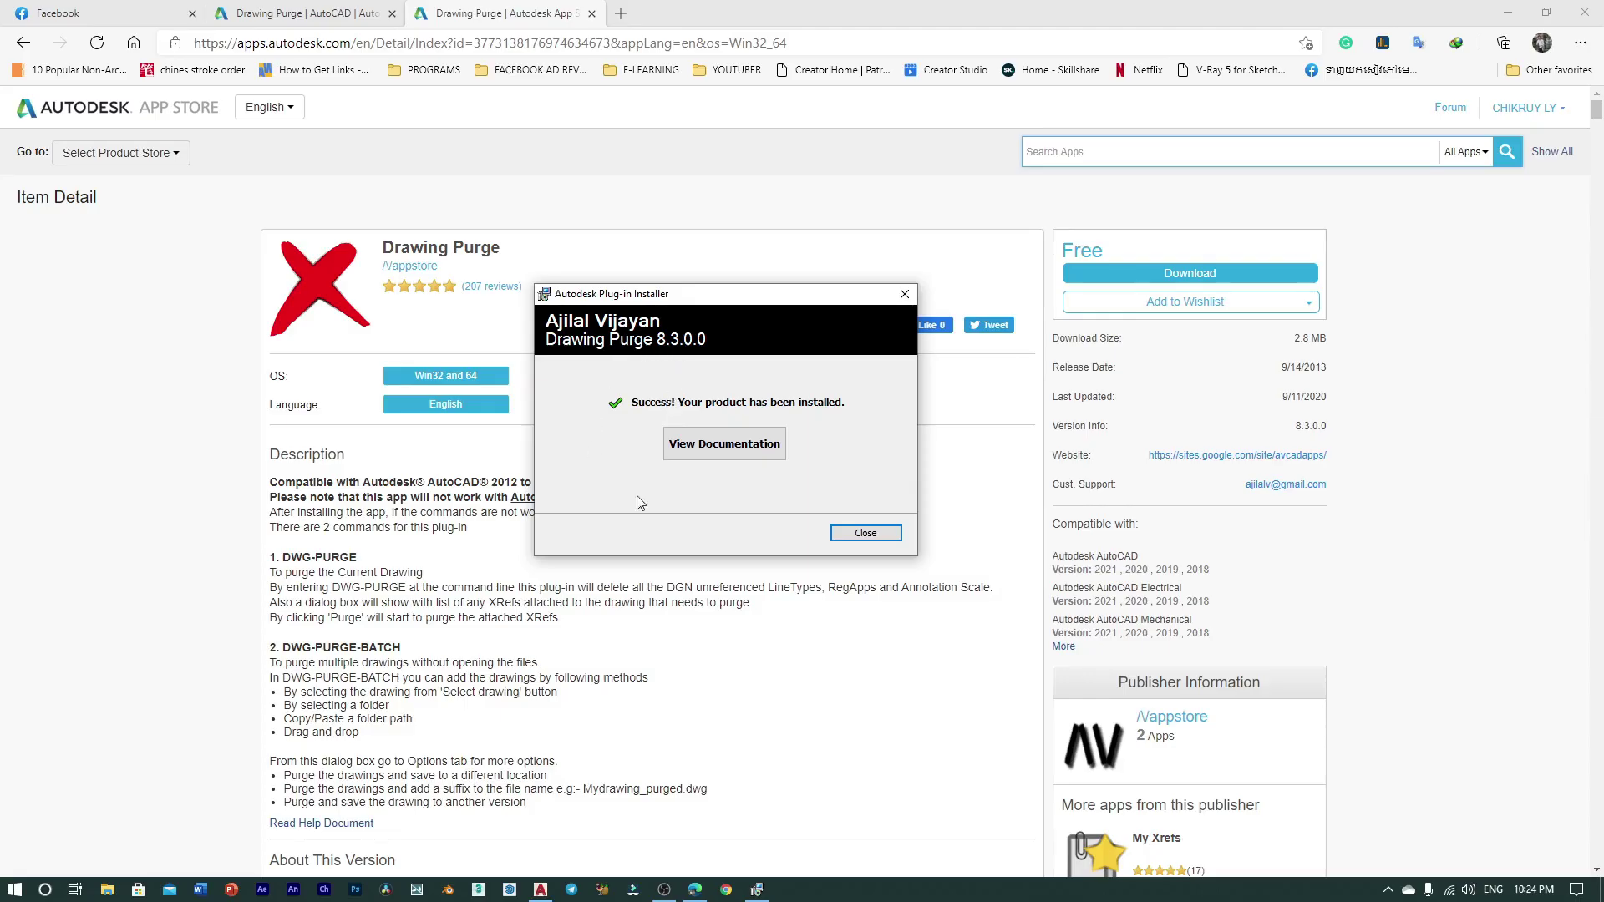
pyautogui.click(853, 541)
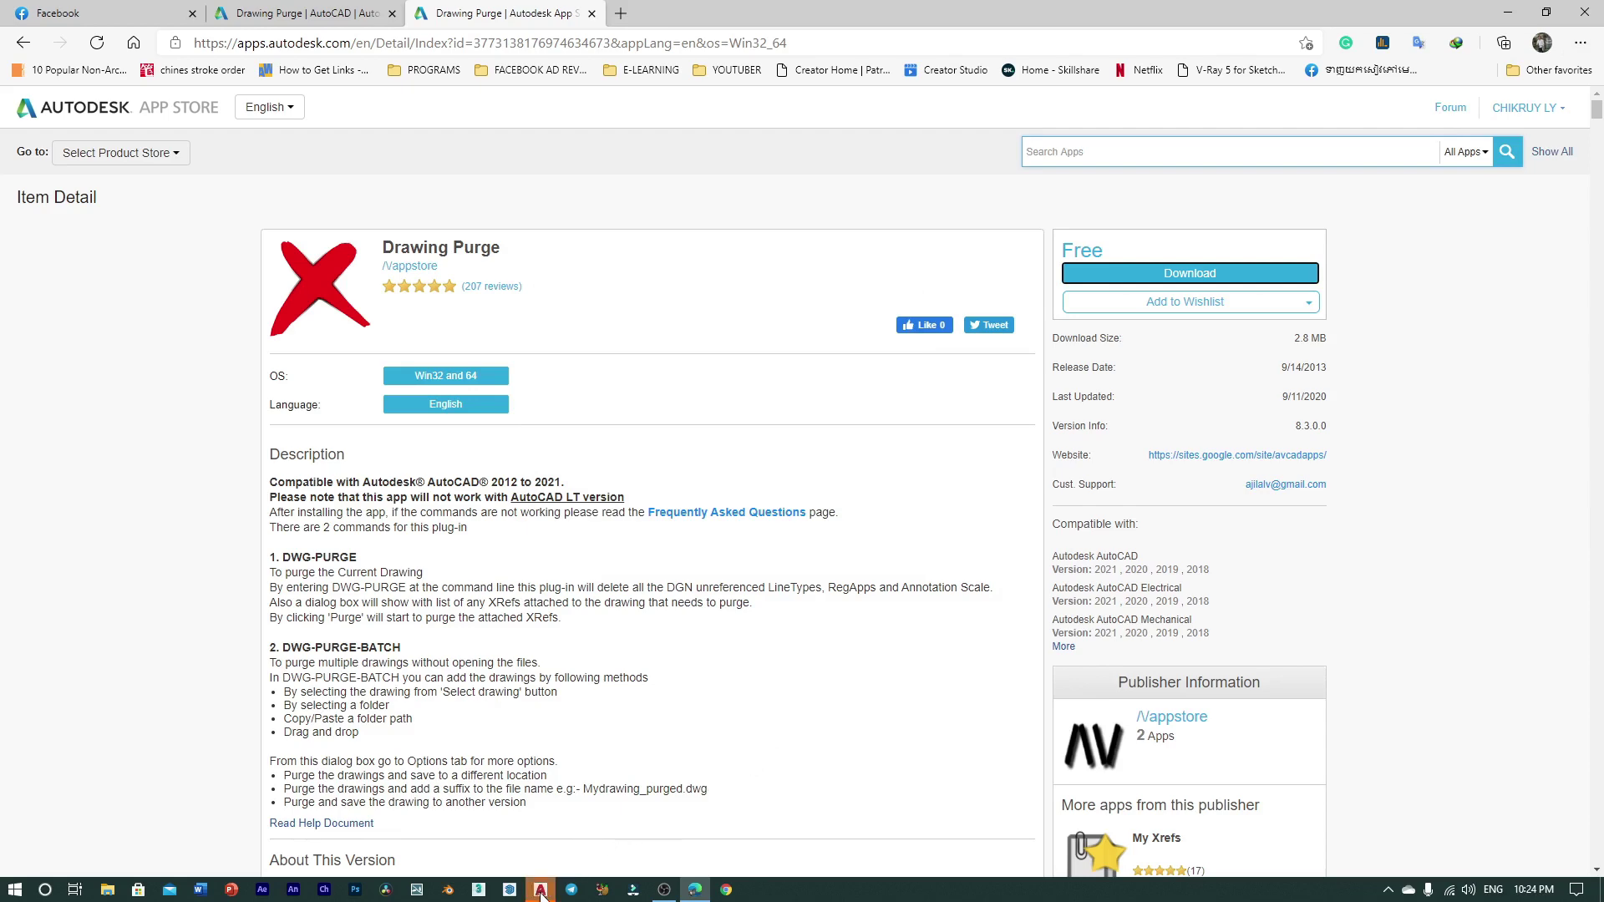
# Step: Back in AutoCAD, choose Always Load for each unsigned Drawing Purge plug-in file
pyautogui.click(541, 890)
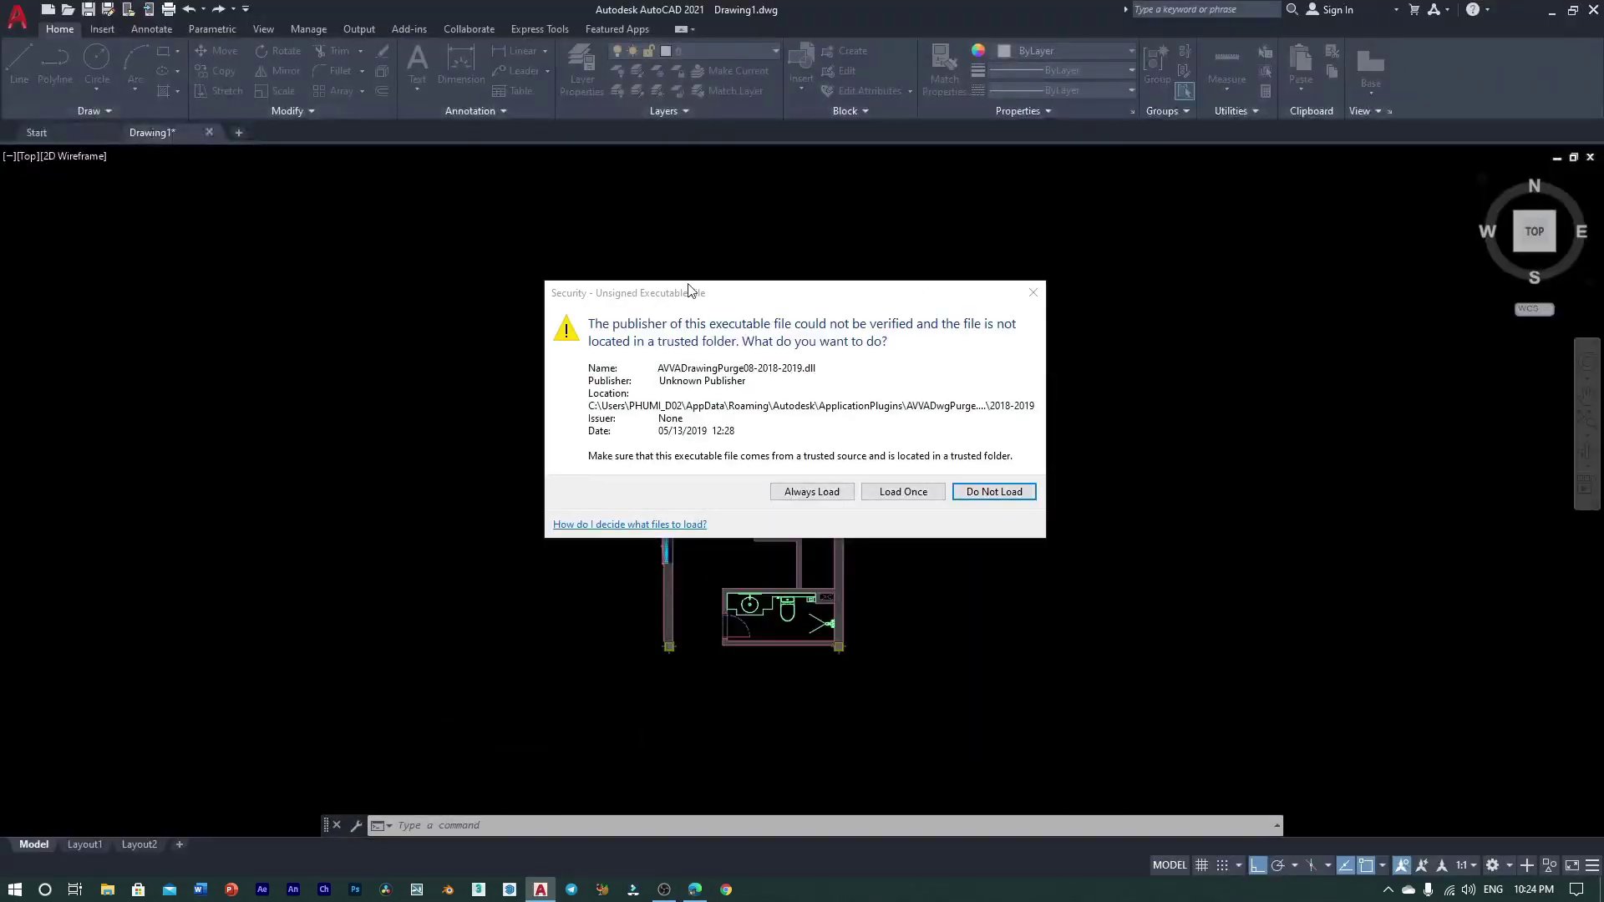
pyautogui.moveTo(657, 294)
pyautogui.mouseDown()
pyautogui.moveTo(938, 313)
pyautogui.moveTo(621, 323)
pyautogui.mouseUp()
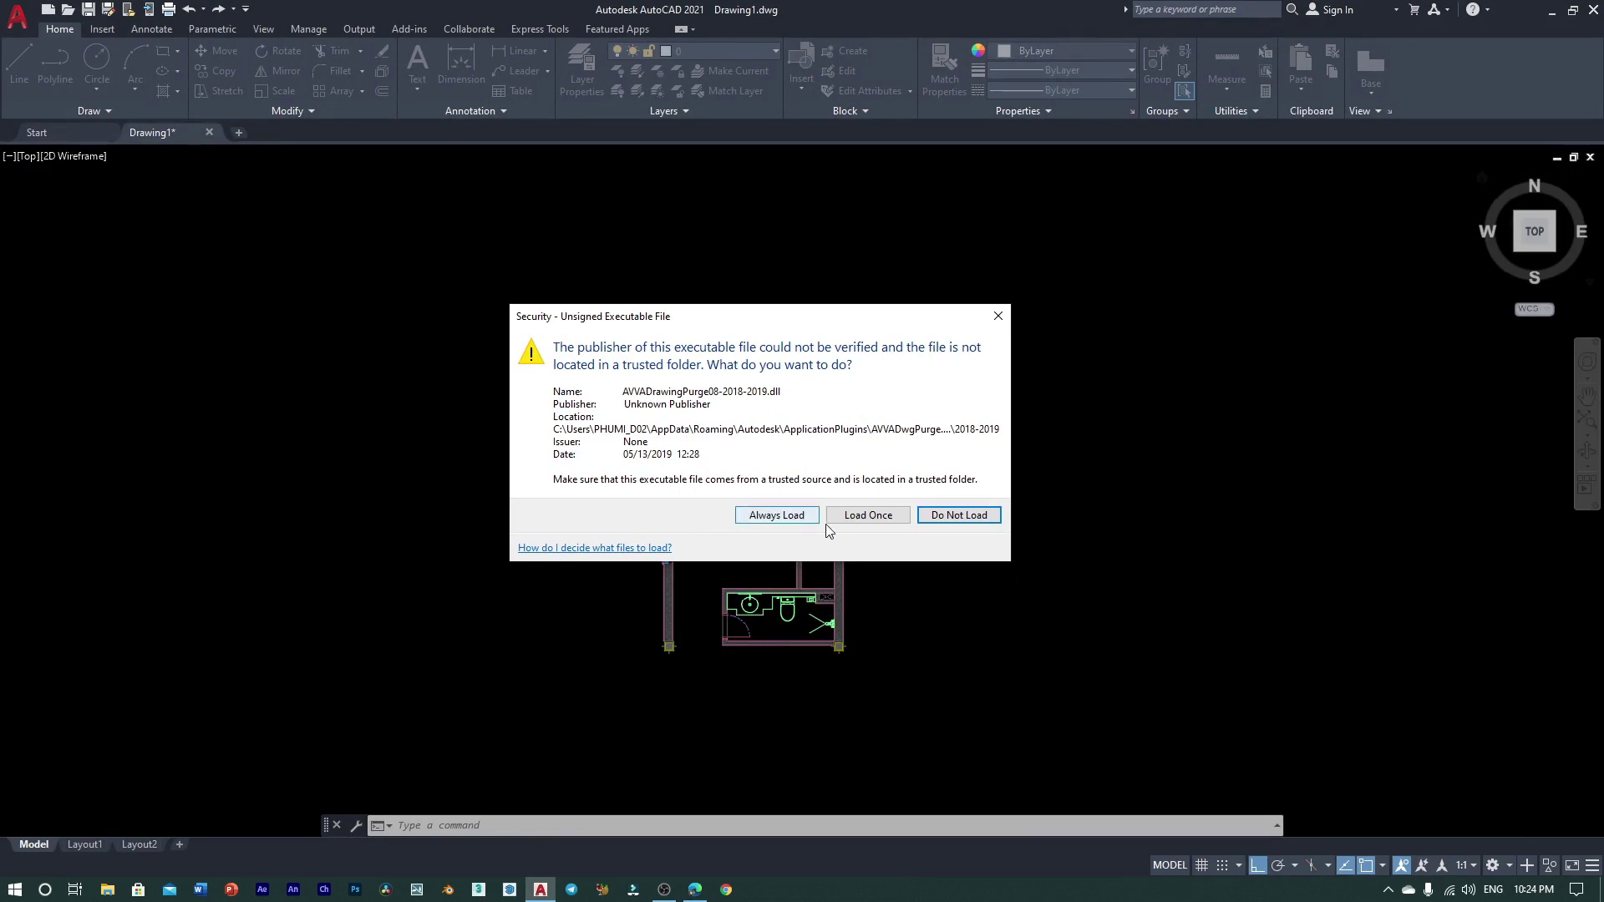
pyautogui.click(774, 516)
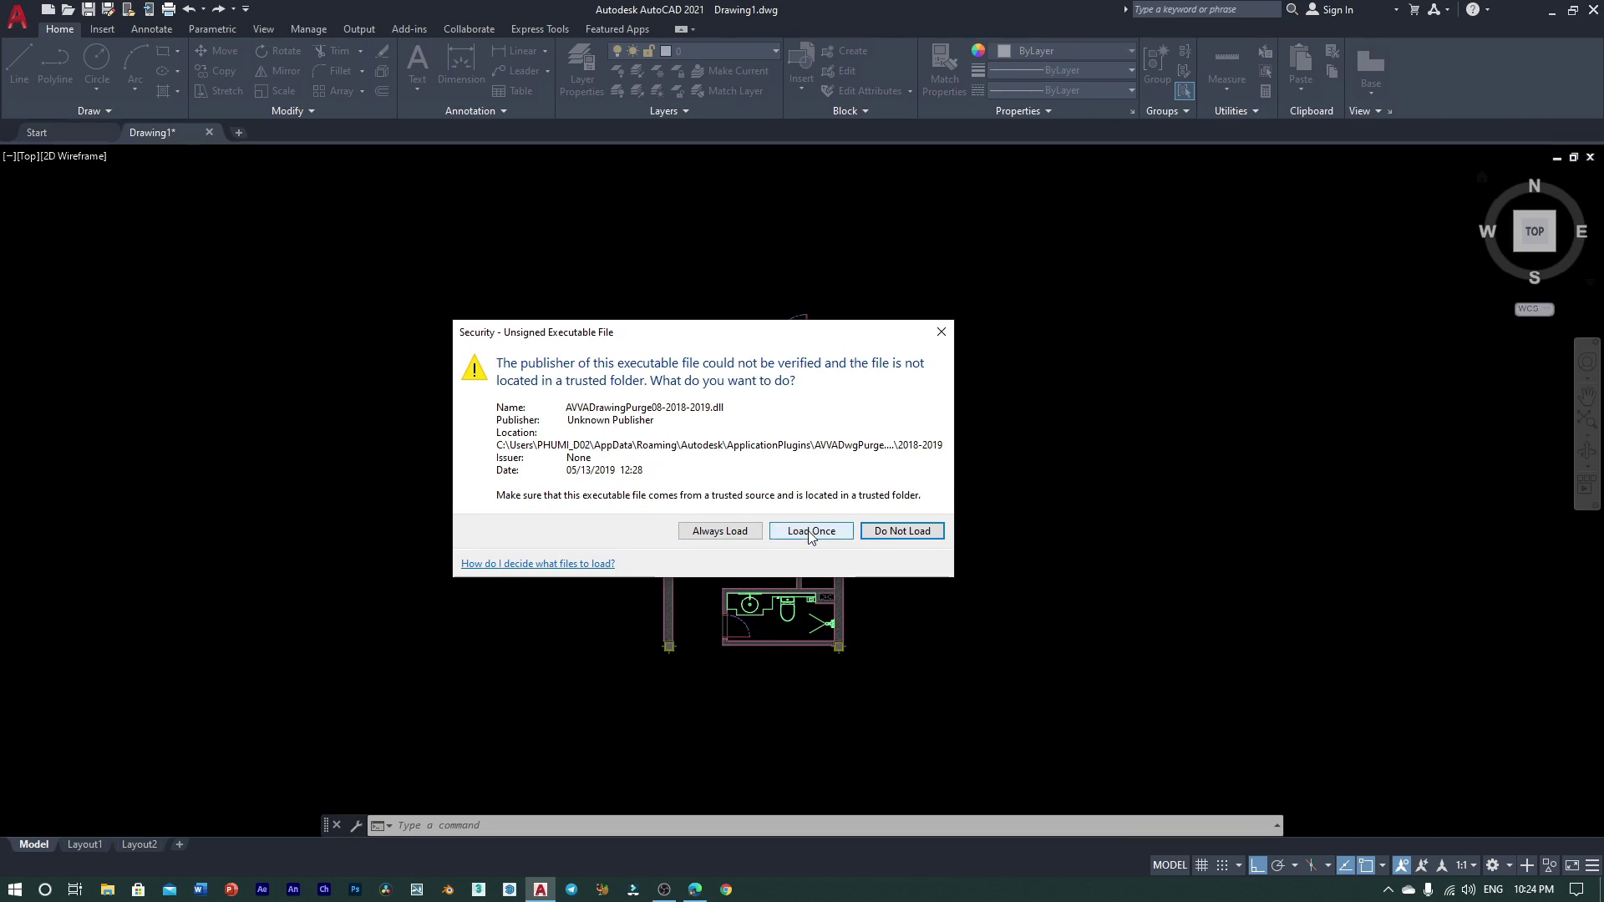
pyautogui.click(723, 534)
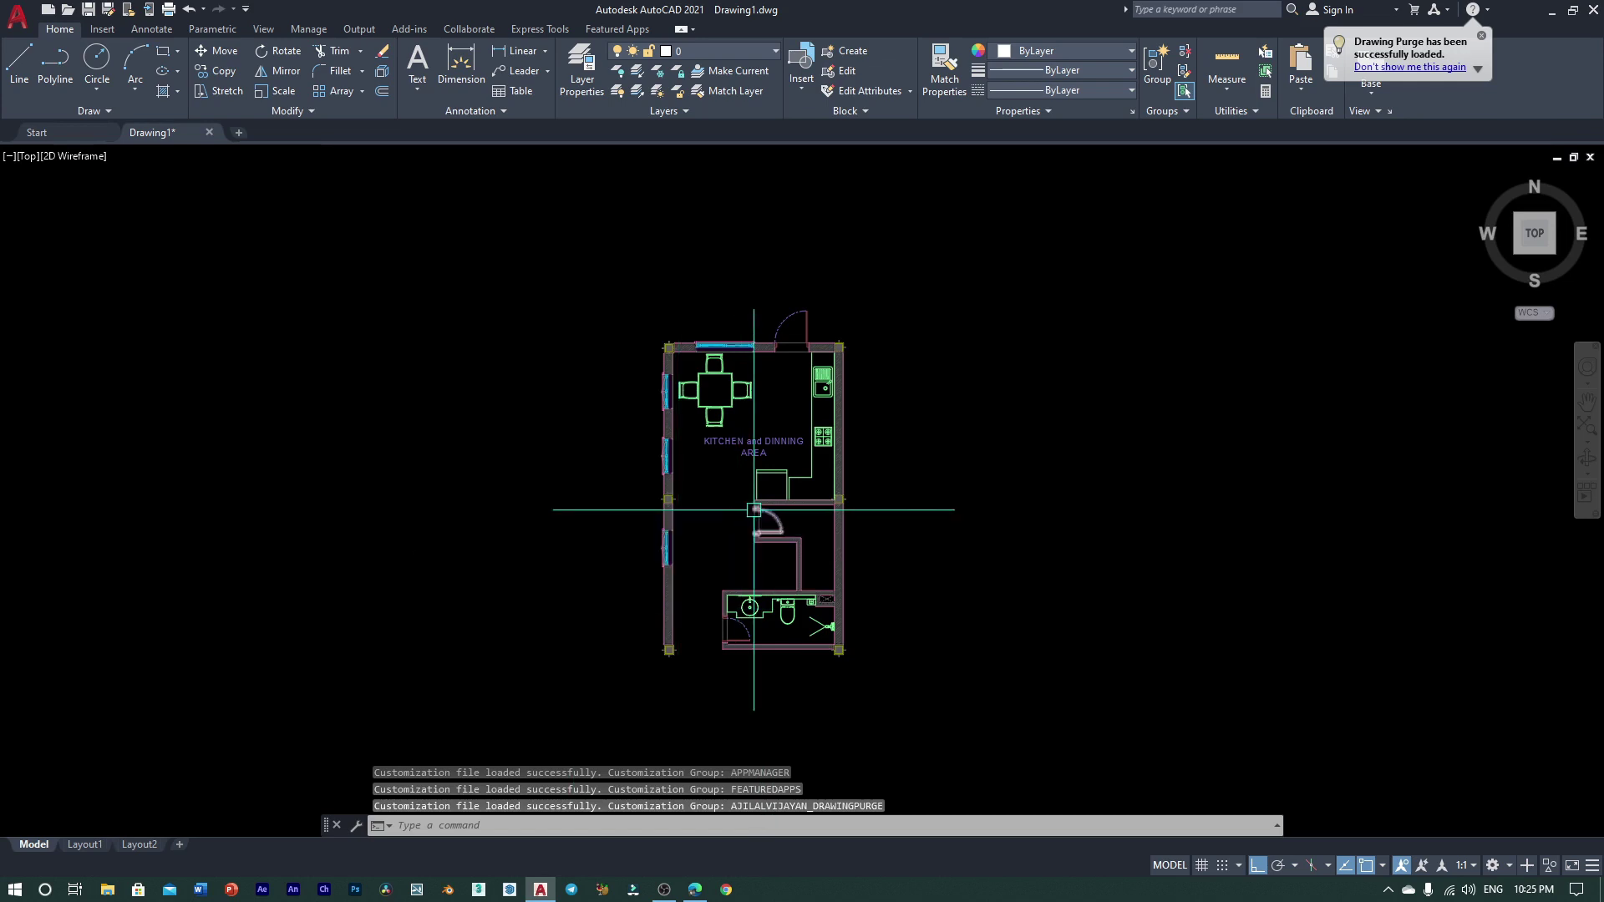
# Step: Run DWG-PURGE from the PURG autocomplete to purge unused layers and styles from the floor plan
pyautogui.moveTo(752, 510); pyautogui.dragTo(644, 485, button='middle')
pyautogui.press('Escape')
pyautogui.press('Escape')
pyautogui.press('Escape')
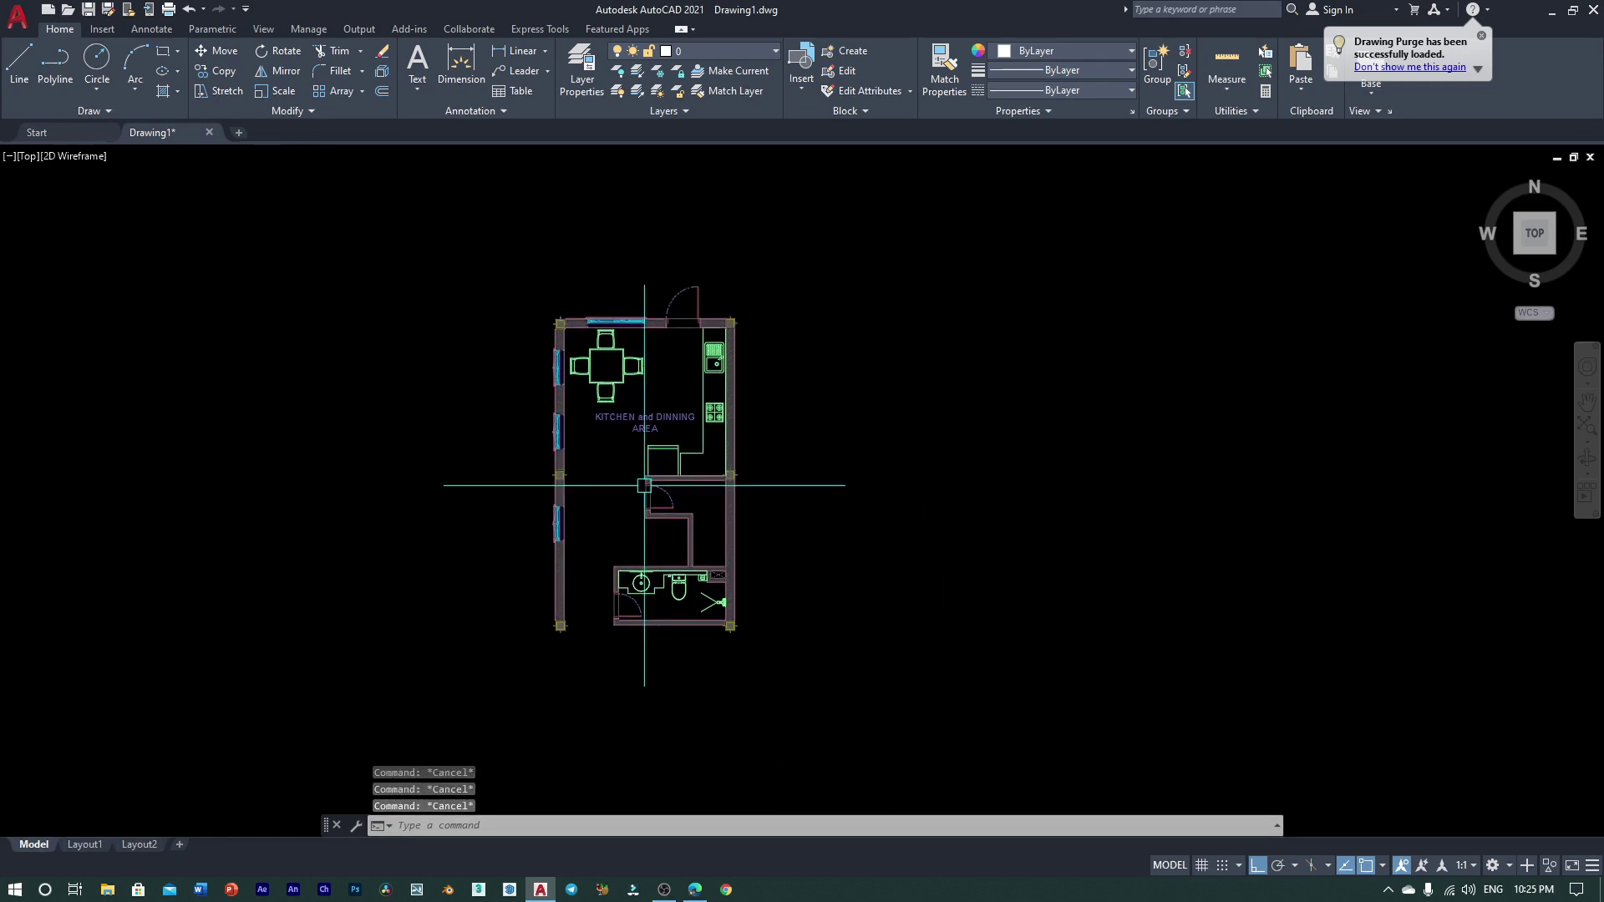
pyautogui.write('PU')
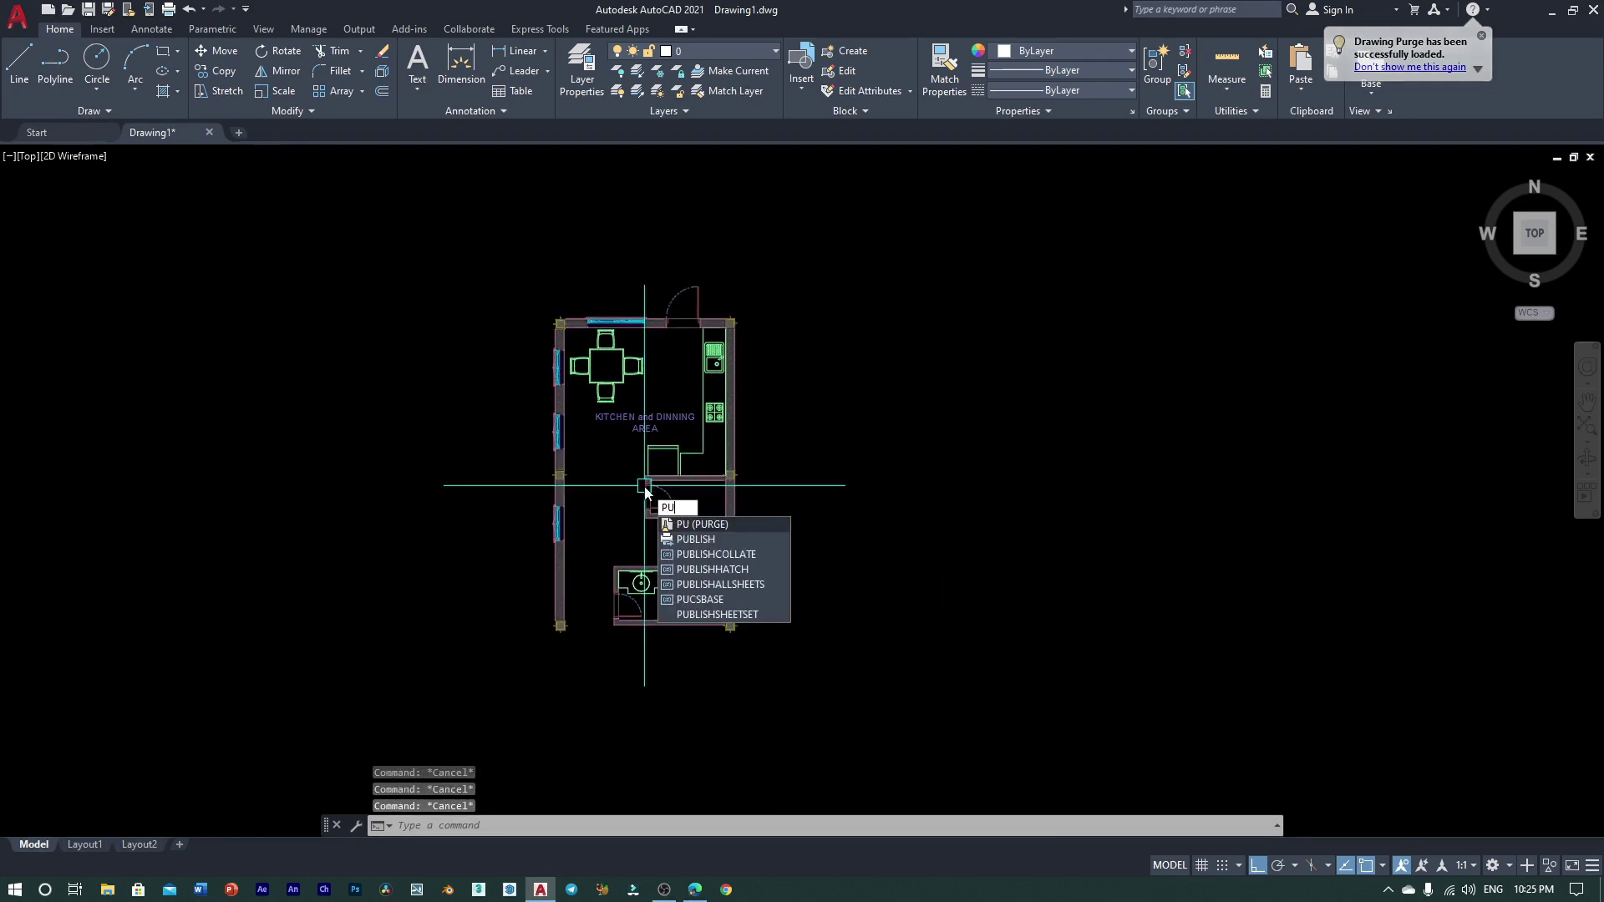
pyautogui.write('RGE')
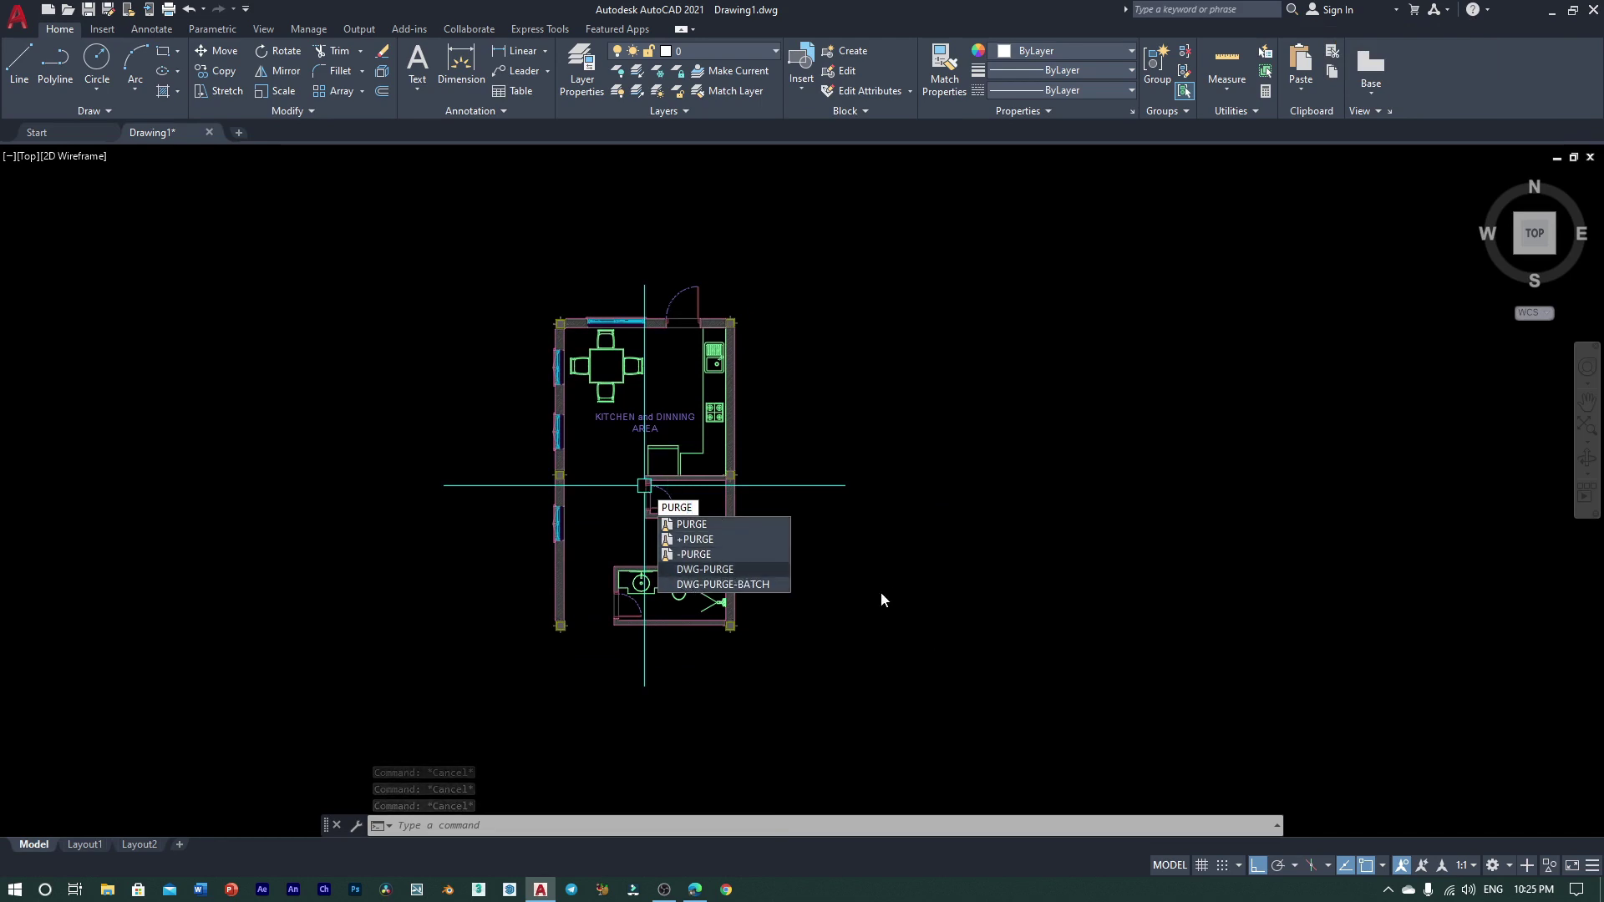
pyautogui.click(737, 568)
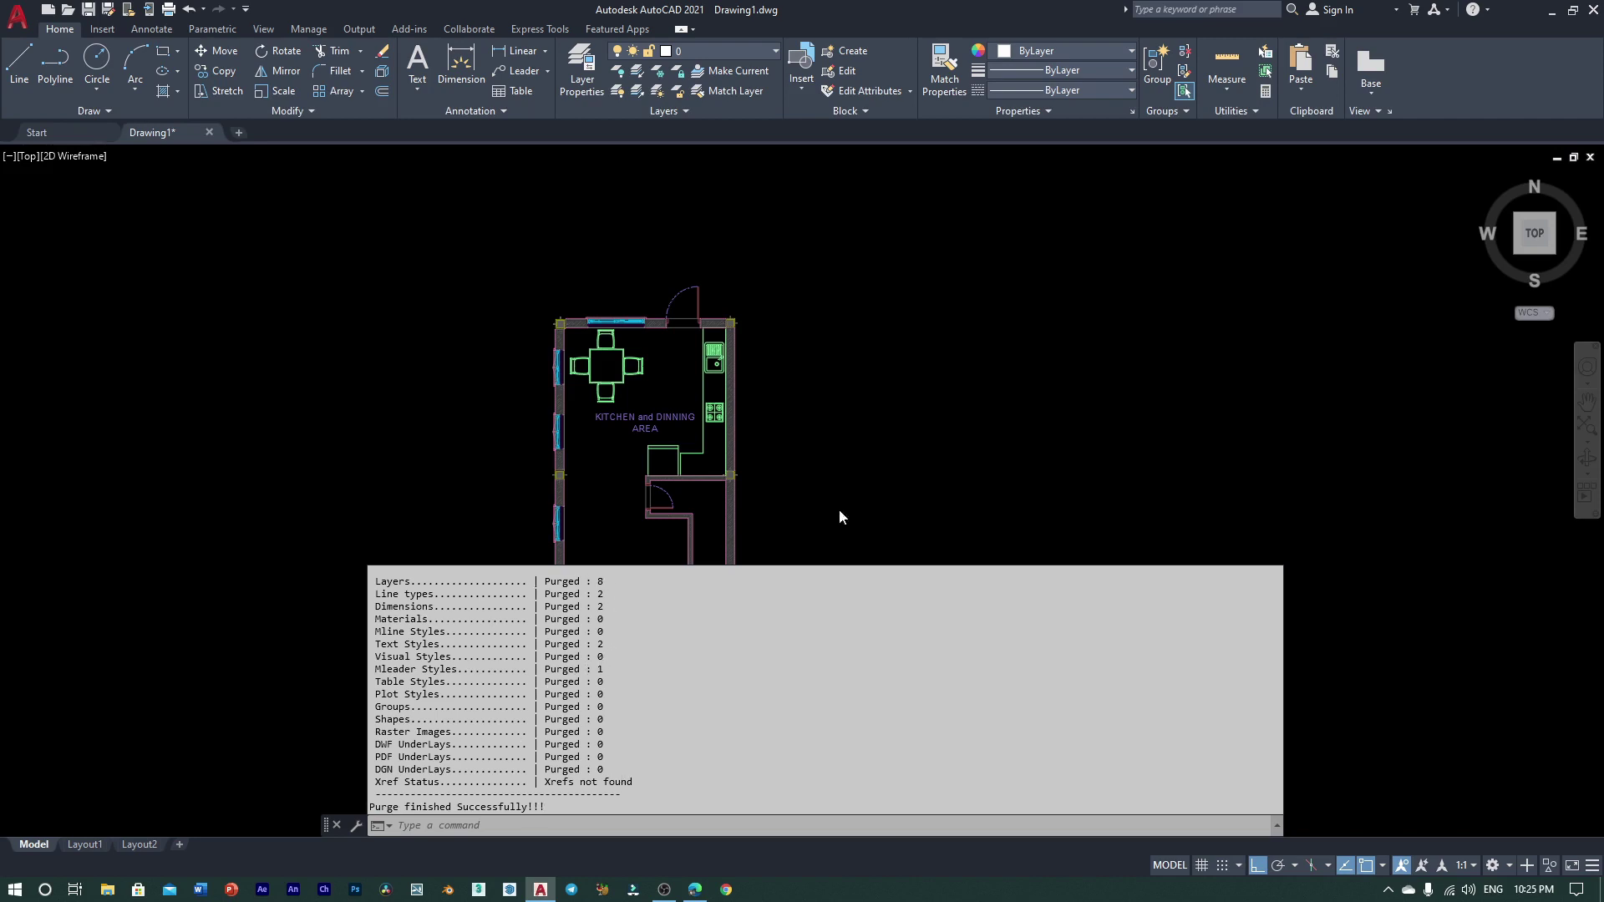
# Step: Dismiss the purge report with F2 and launch DWG-PURGE-BATCH from the command line
pyautogui.press('F2')
pyautogui.moveTo(883, 580); pyautogui.dragTo(913, 619, button='middle')
pyautogui.press('Escape')
pyautogui.press('Escape')
pyautogui.press('Escape')
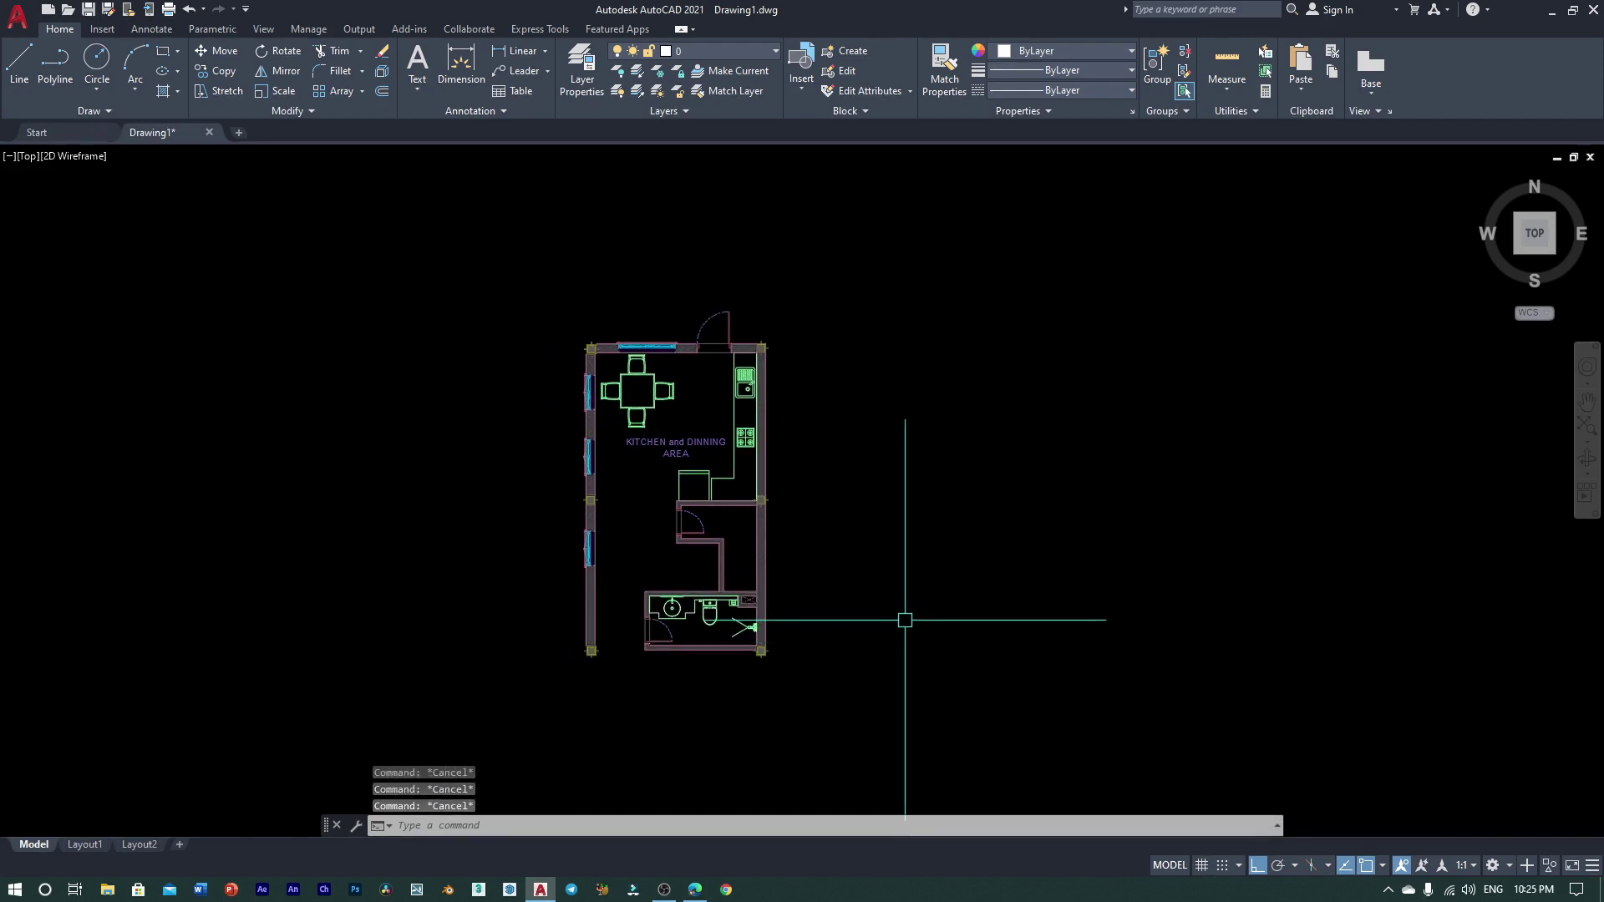
pyautogui.write('D')
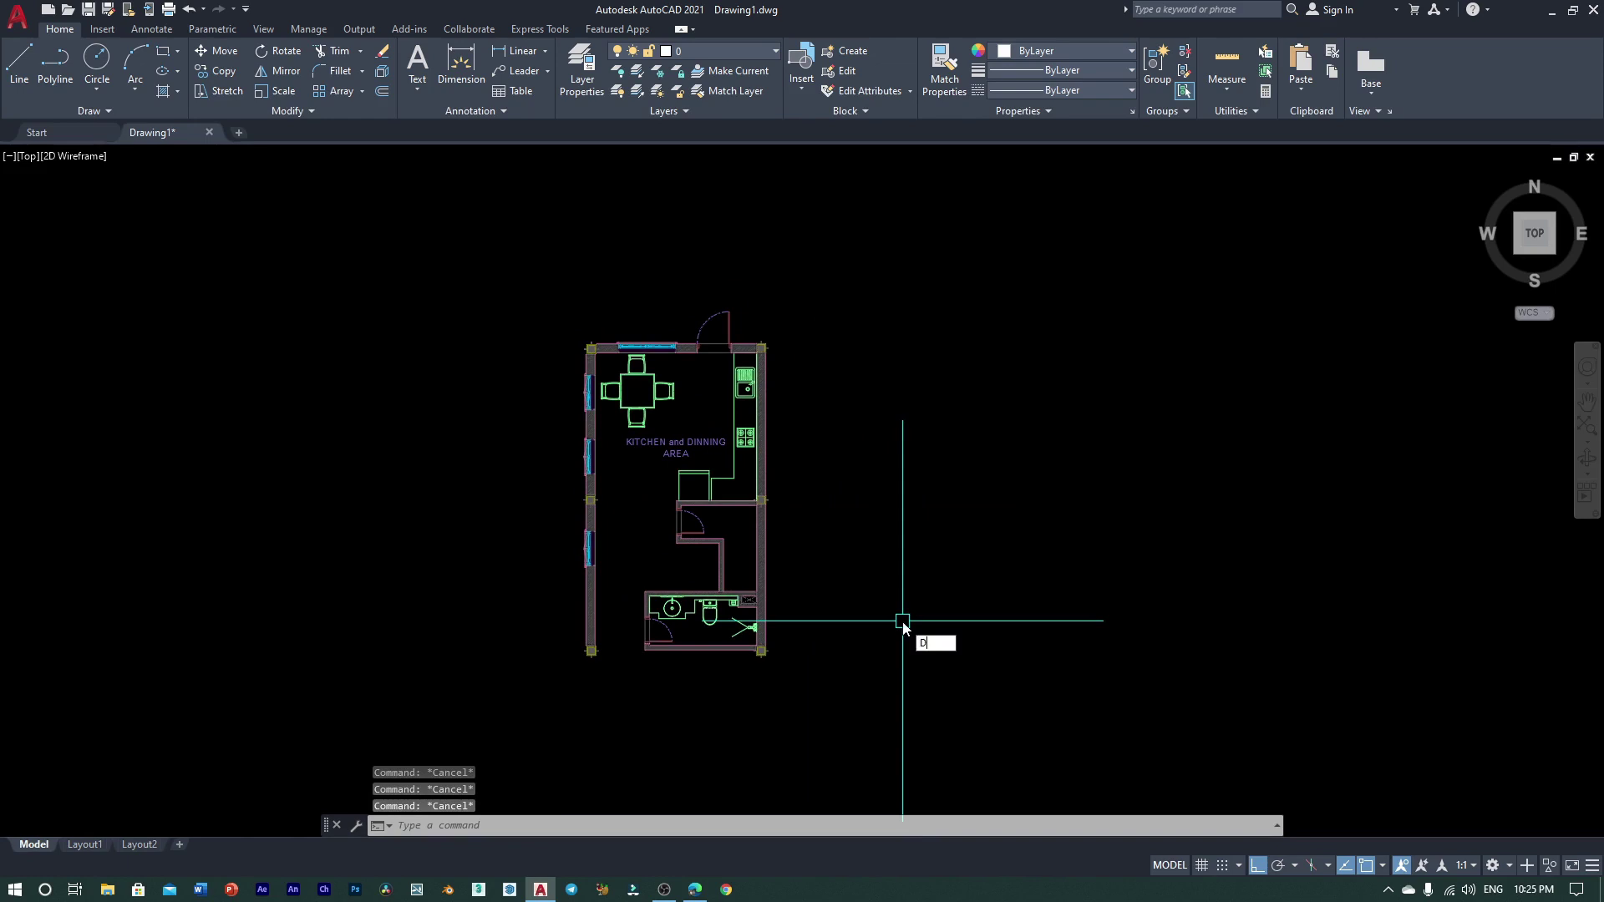
pyautogui.write('WG')
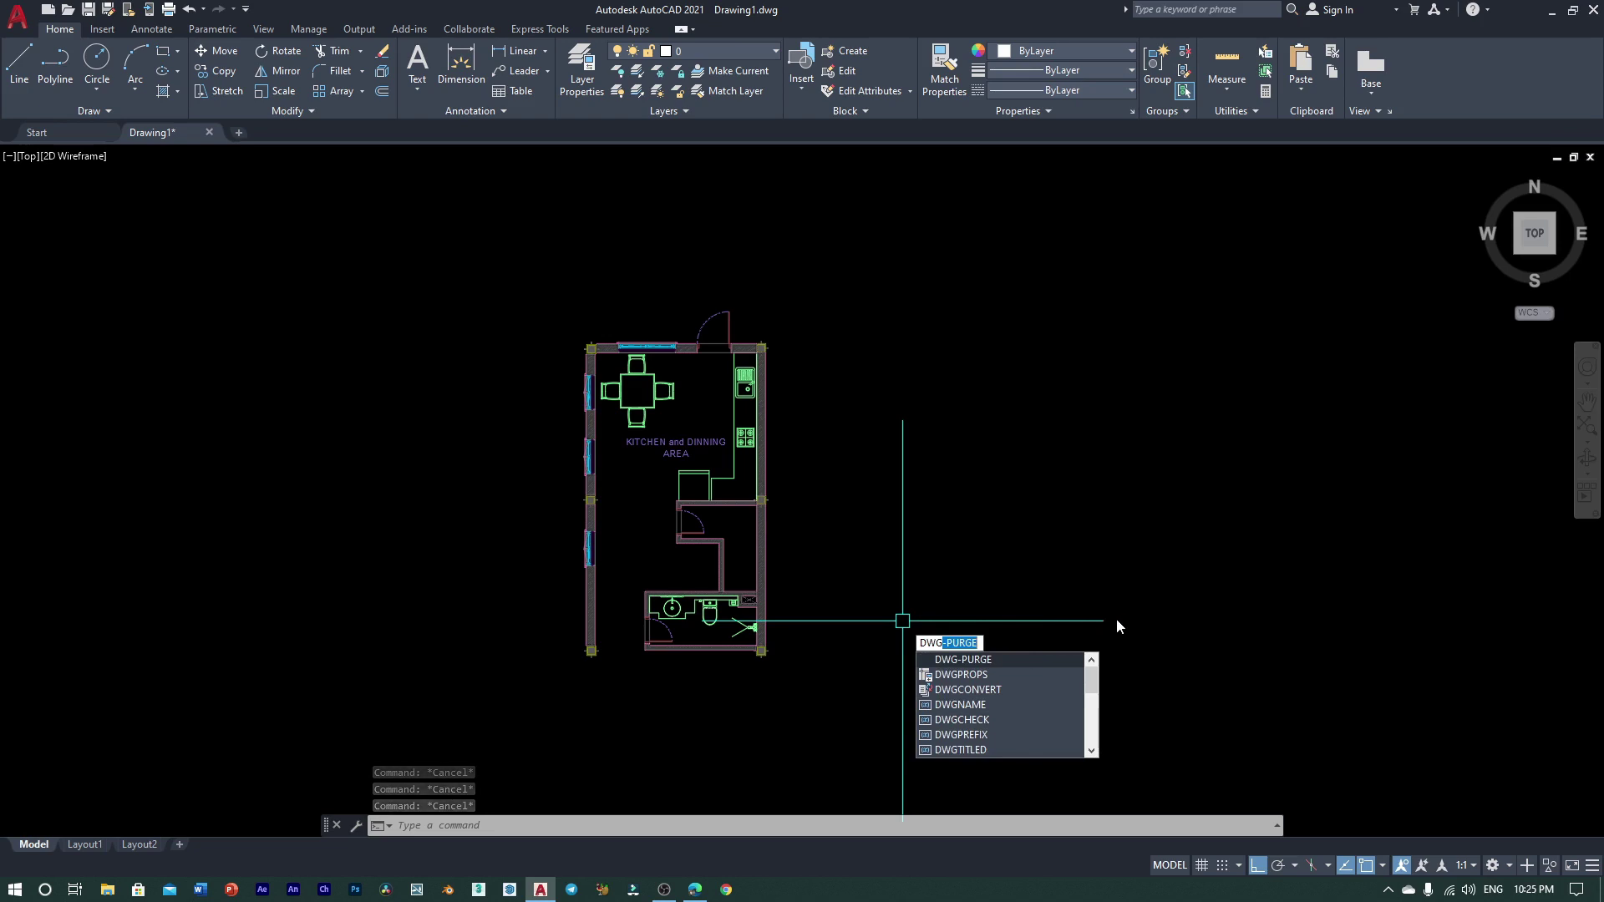
pyautogui.click(981, 643)
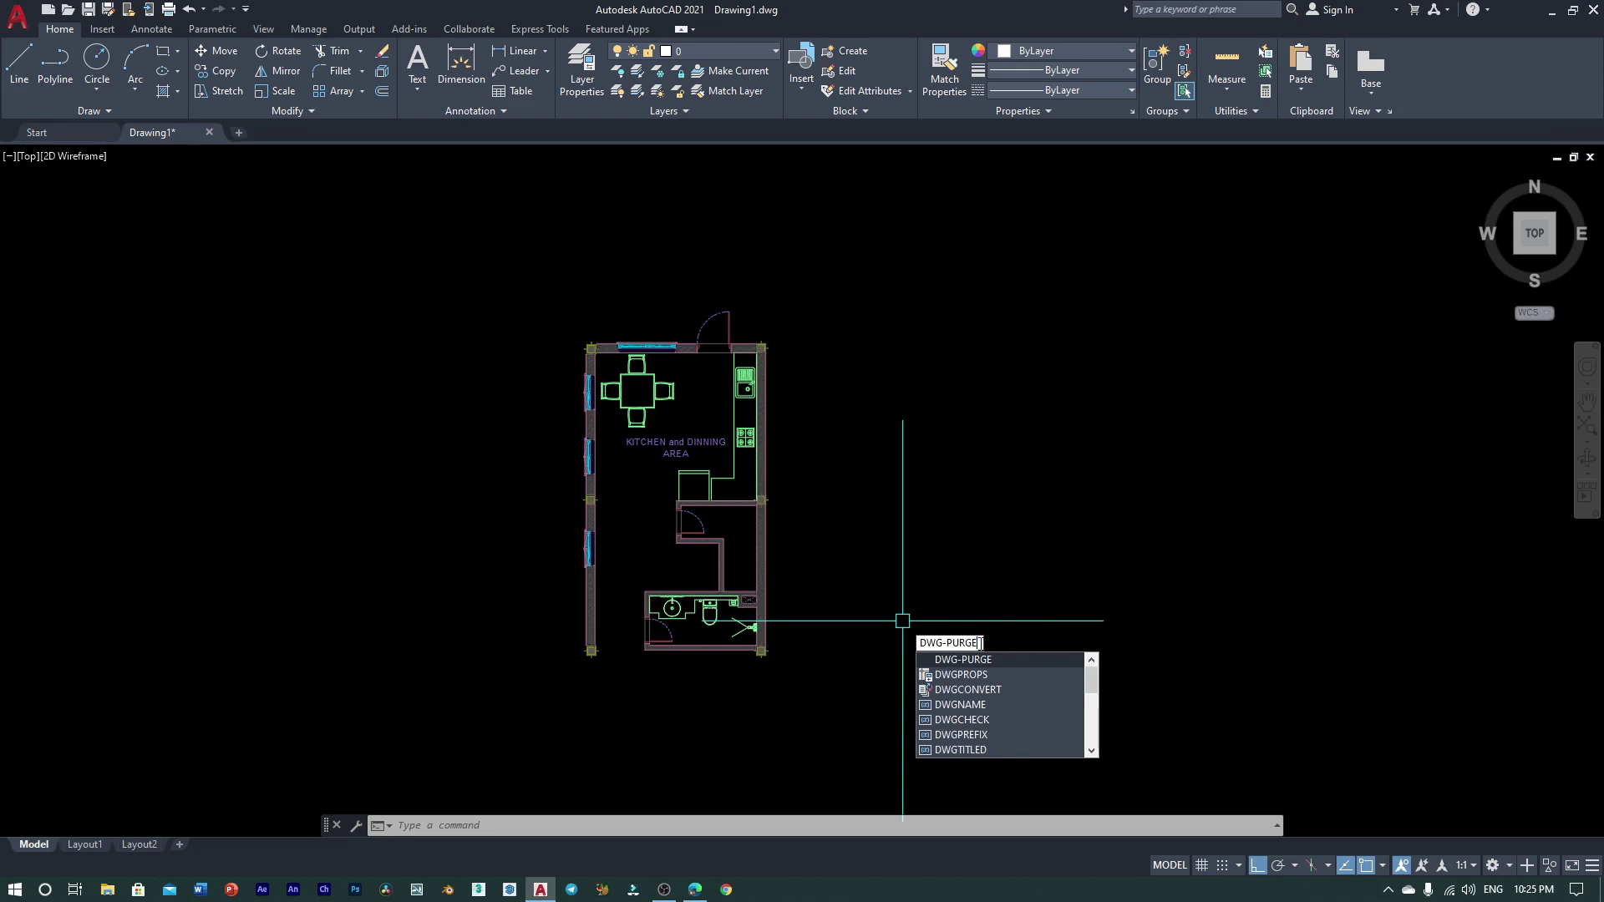
pyautogui.write('P')
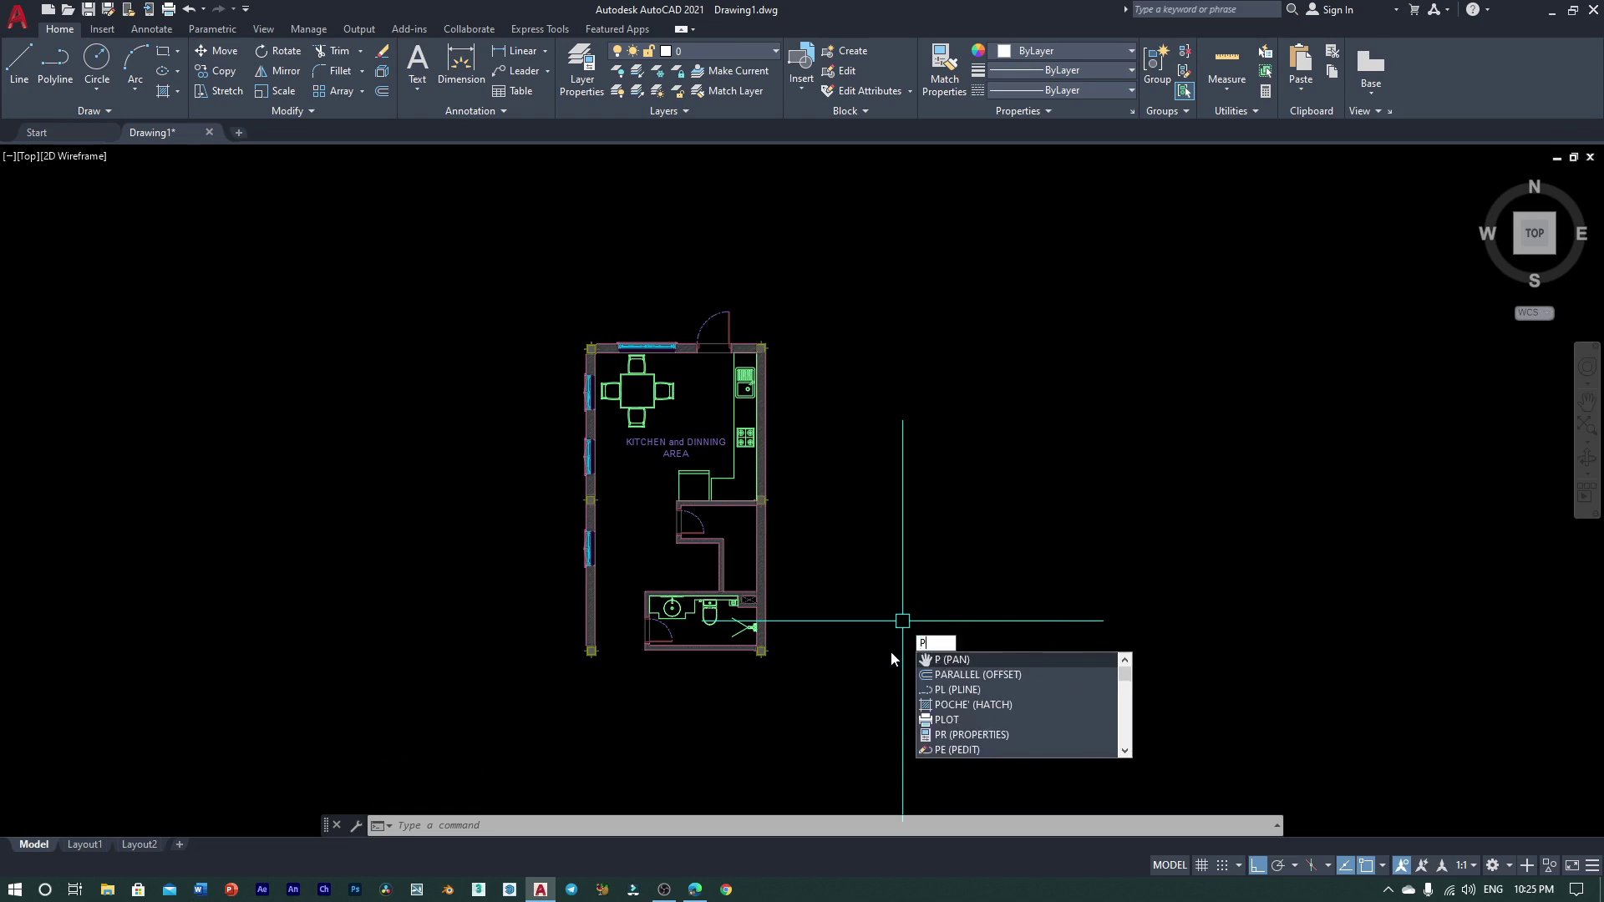
pyautogui.write('URGE')
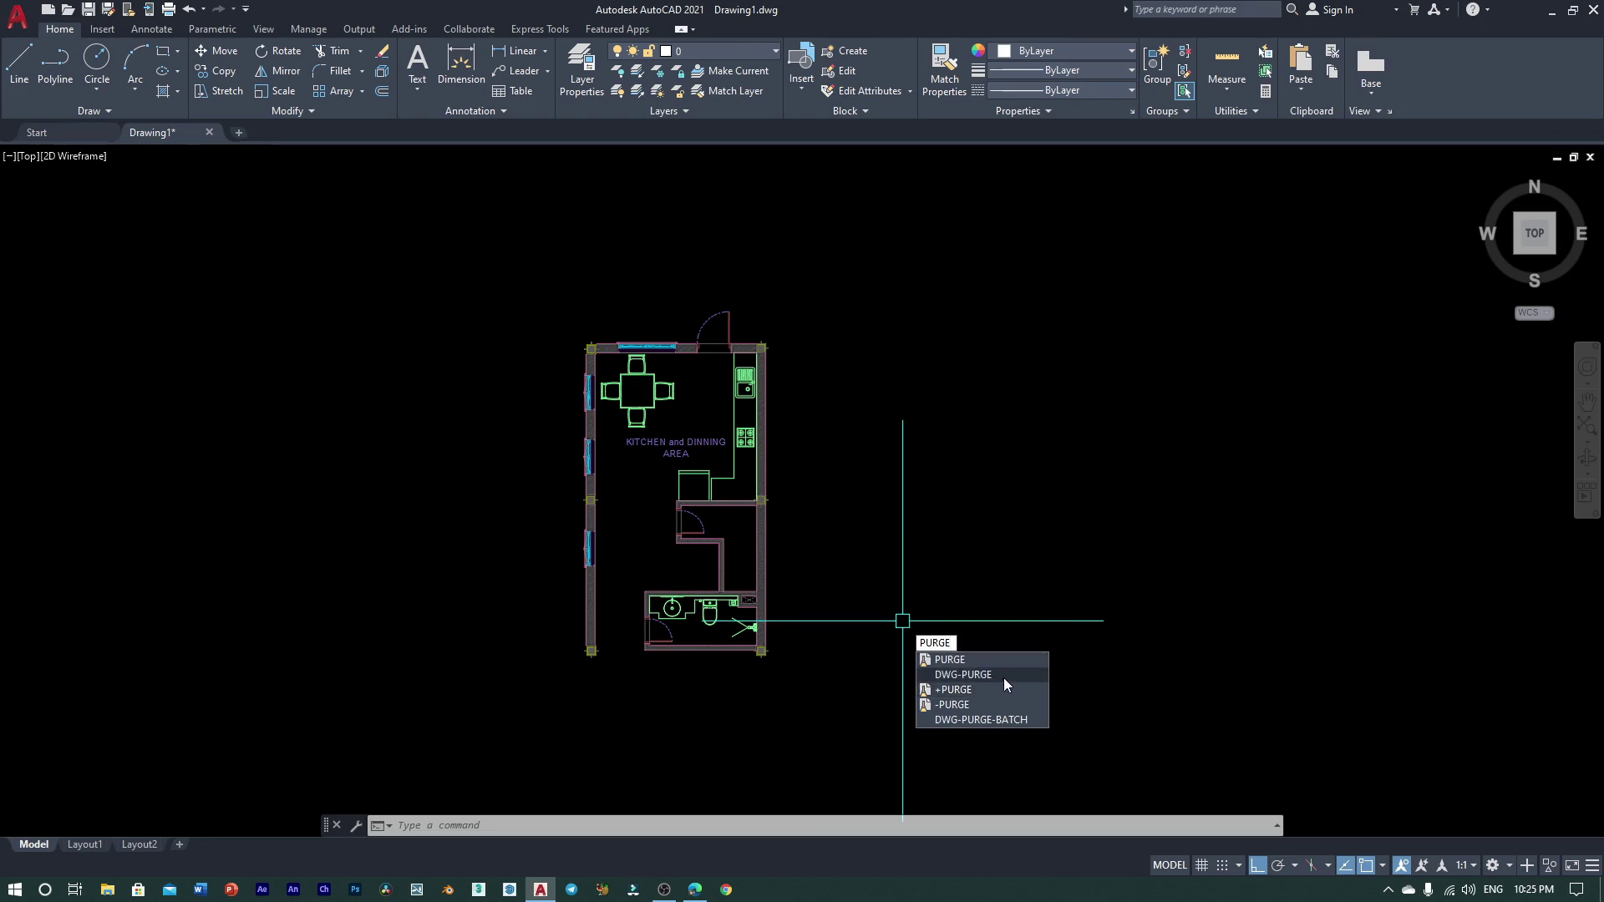
pyautogui.click(994, 719)
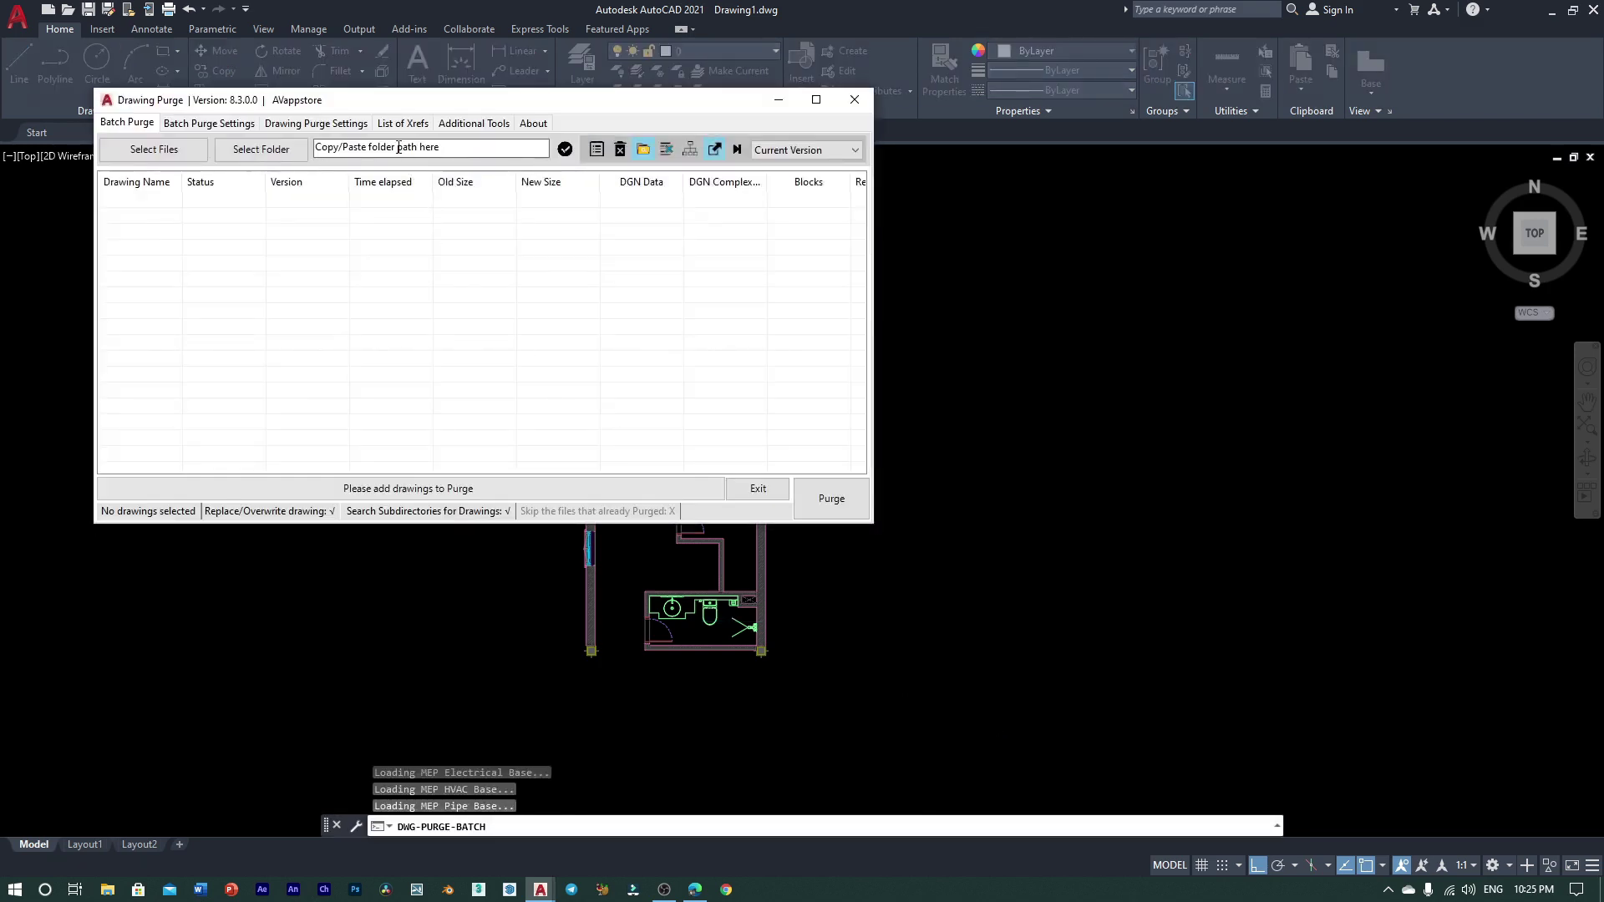
# Step: Drag the empty Drawing Purge batch window to the middle of the drawing area
pyautogui.moveTo(366, 108); pyautogui.dragTo(634, 230)
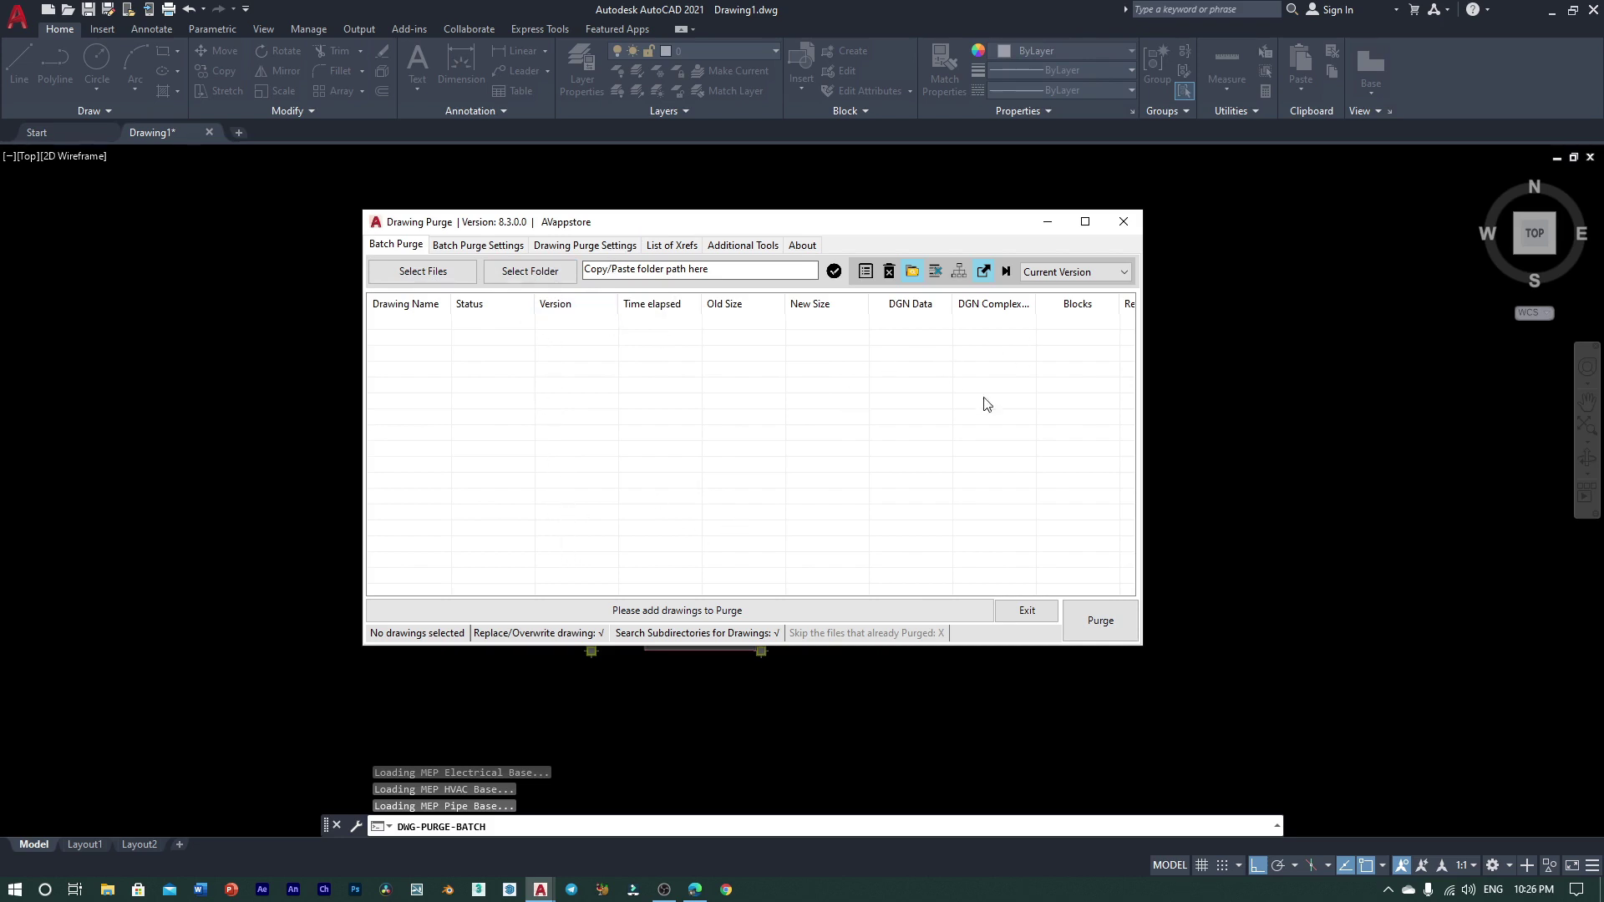
pyautogui.moveTo(805, 232); pyautogui.dragTo(765, 286)
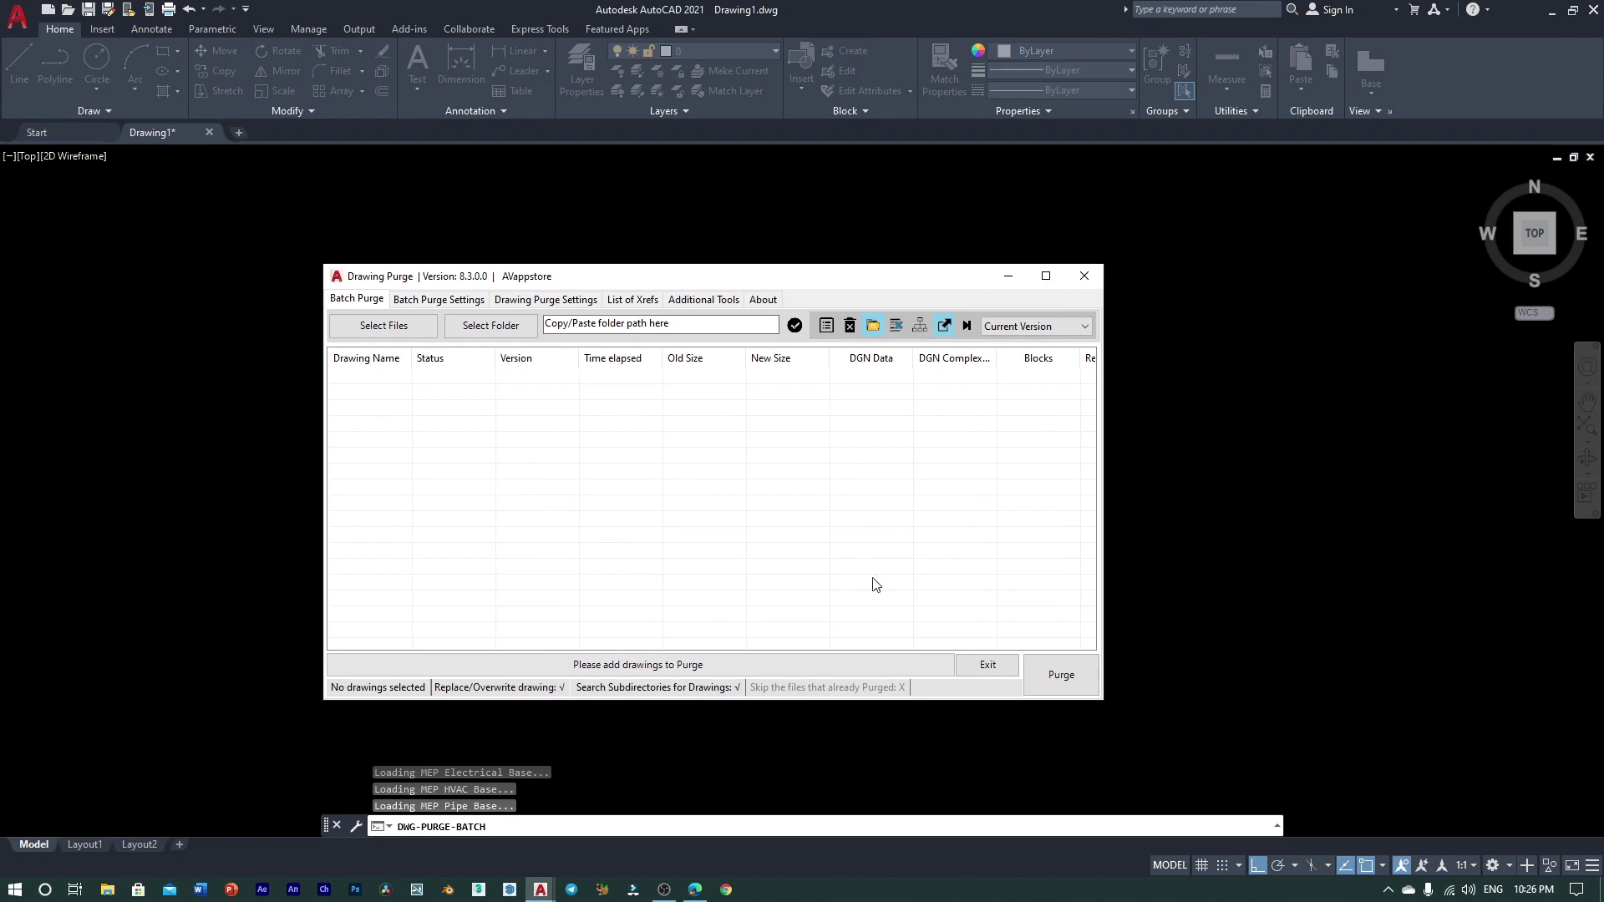